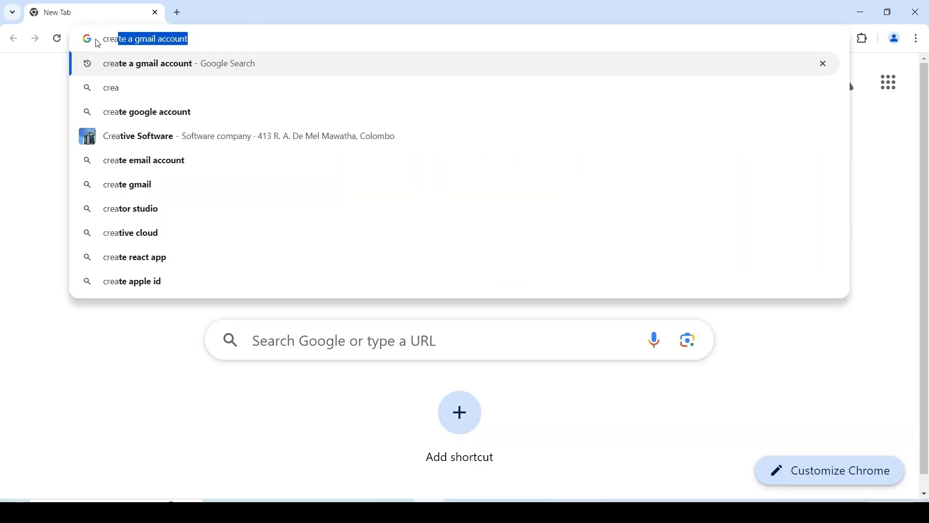
Search 'create a gmail account', open the Google Help article and begin Google account sign-up
type("te a")
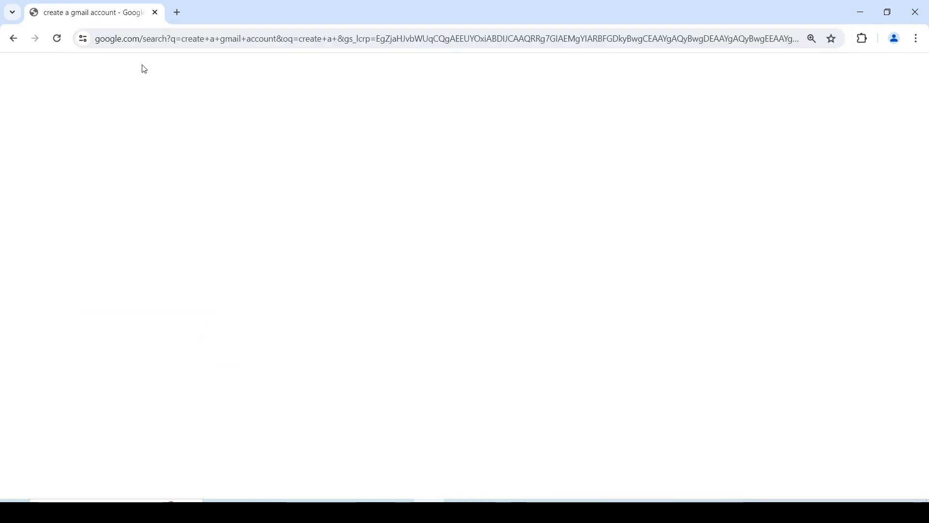
left_click(144, 69)
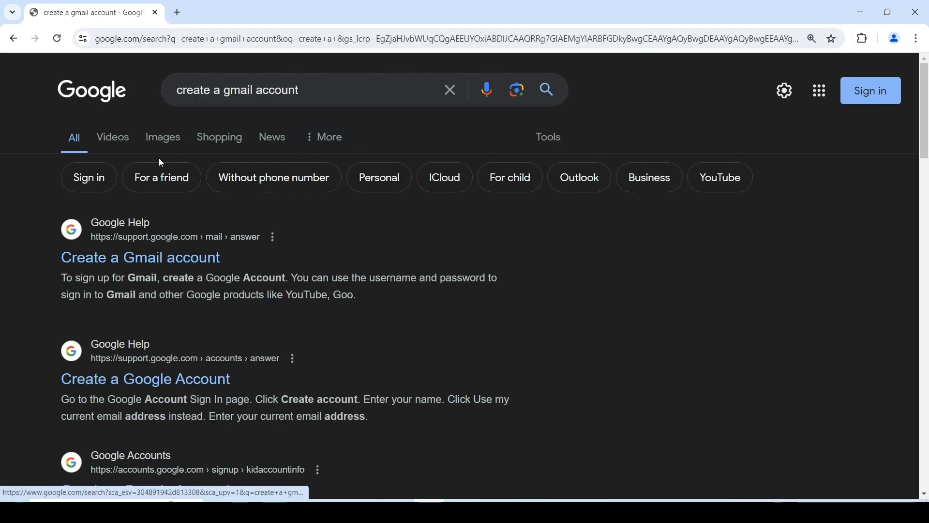
left_click(127, 267)
left_click(194, 378)
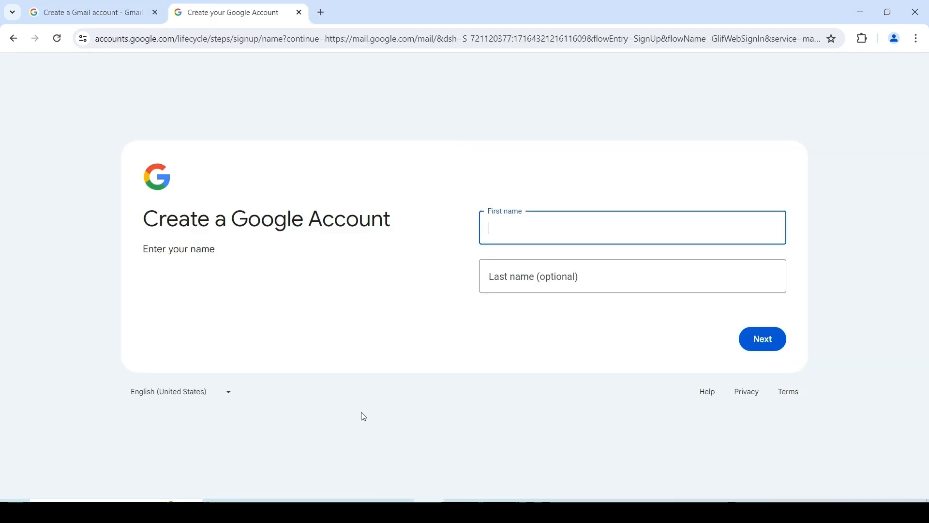
Enter the account holder's first and last name on the sign-up form
key("Tab")
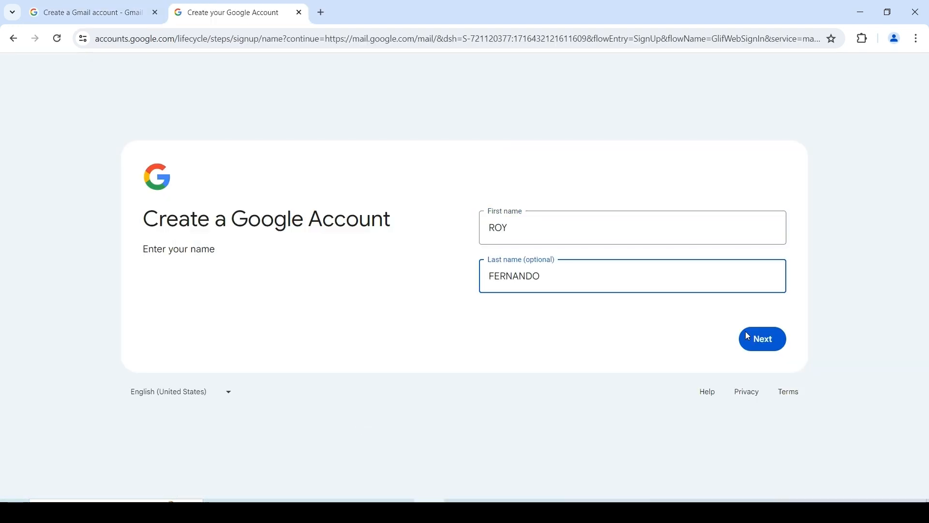
left_click(774, 343)
Set the birthday to January 07, 1989 and the gender to Male
left_click(528, 221)
left_click(513, 243)
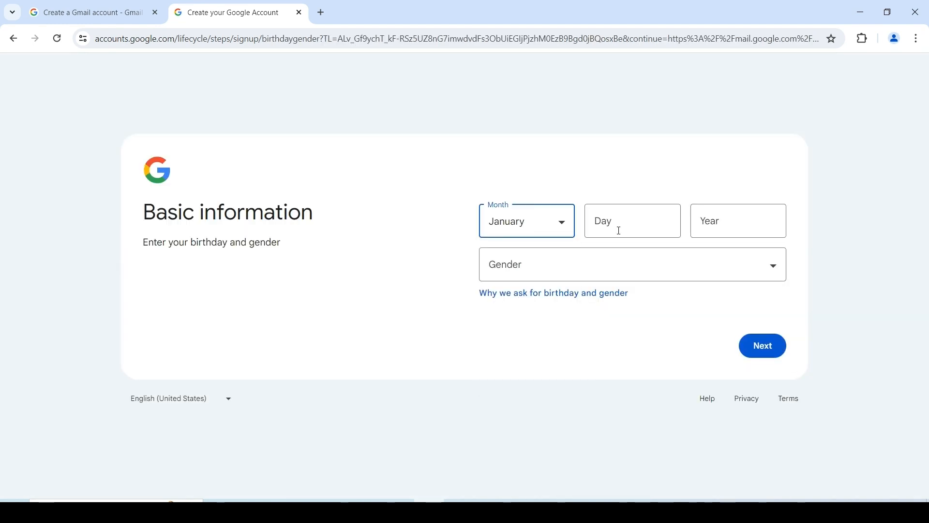
left_click(634, 226)
type("07")
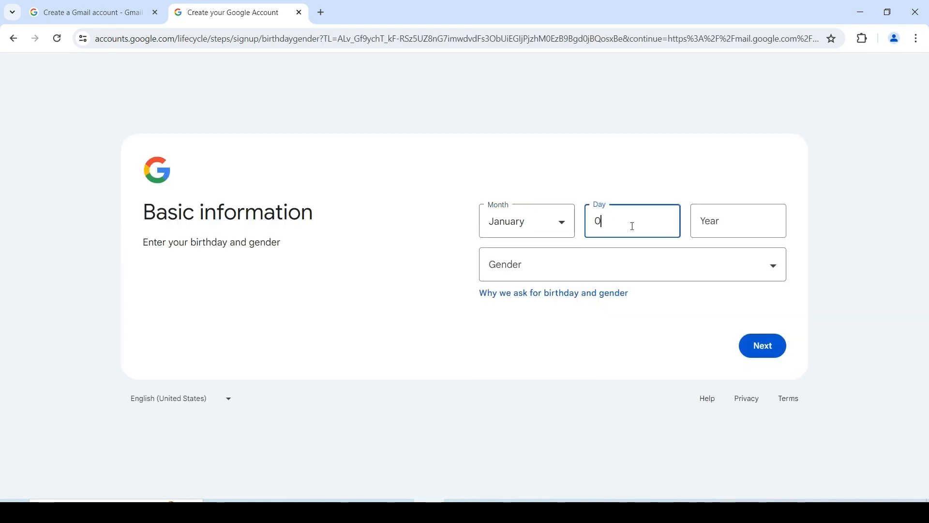
left_click(727, 223)
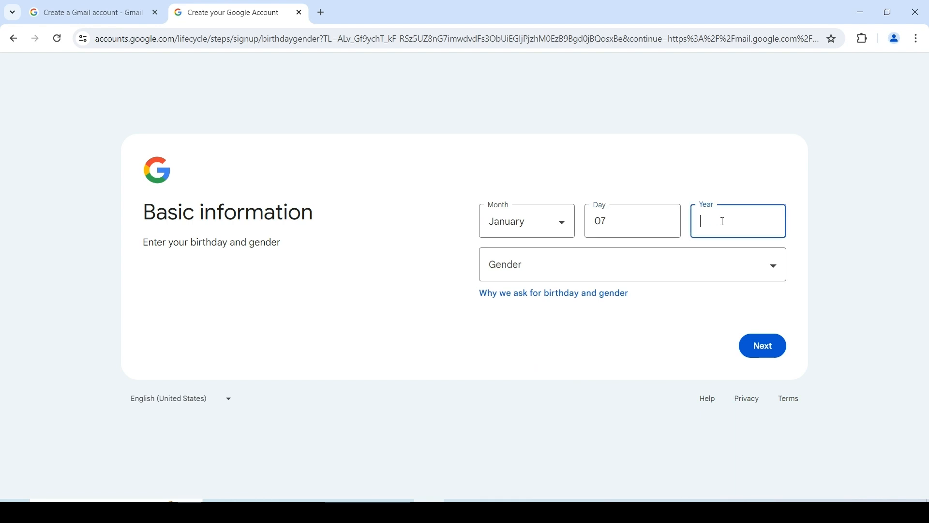
type("1989")
left_click(722, 264)
left_click(733, 299)
left_click(757, 357)
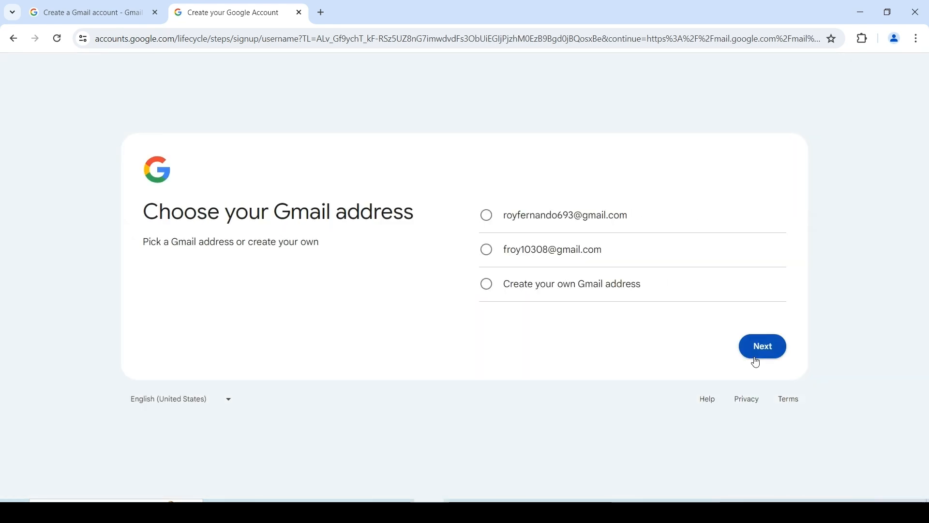
Create a custom Gmail address with a password, skip the recovery email and accept the terms
left_click(487, 284)
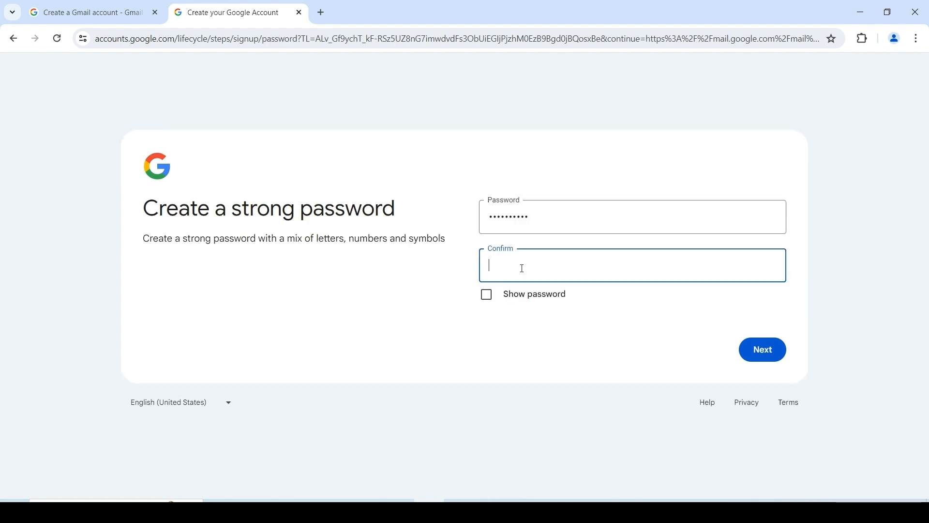
type("aaaaaa")
left_click(780, 357)
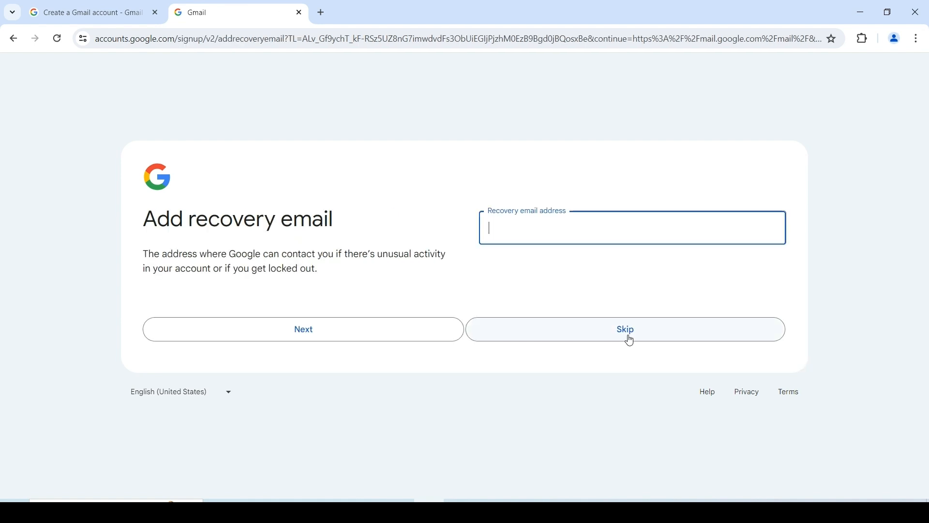
left_click(630, 340)
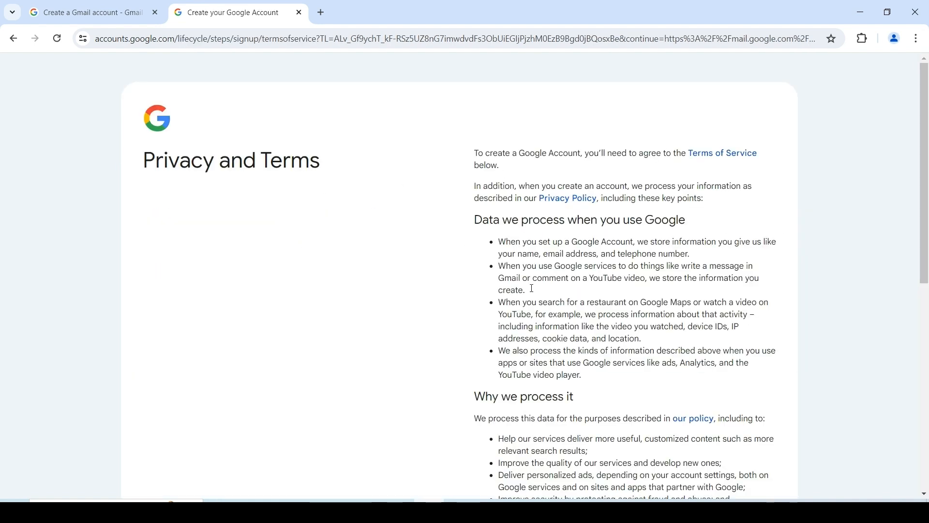
scroll(485, 420, "down", 8)
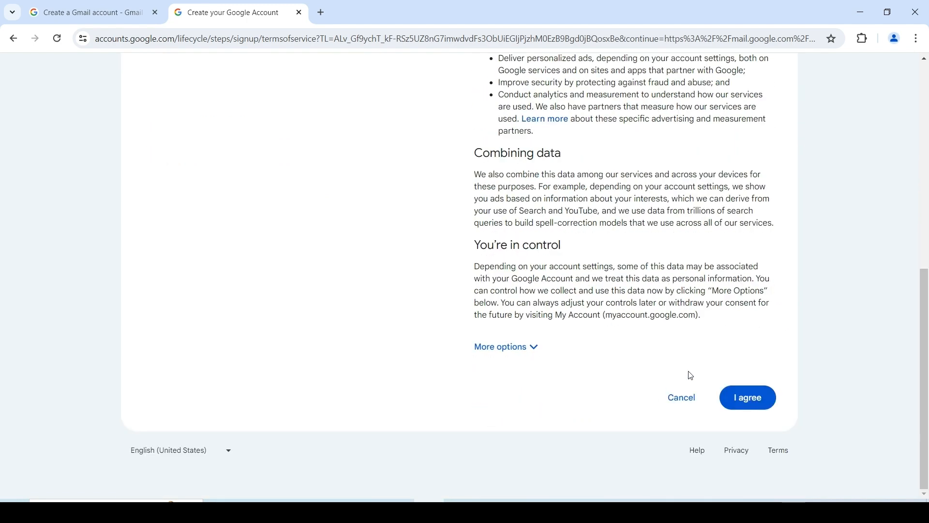
left_click(748, 399)
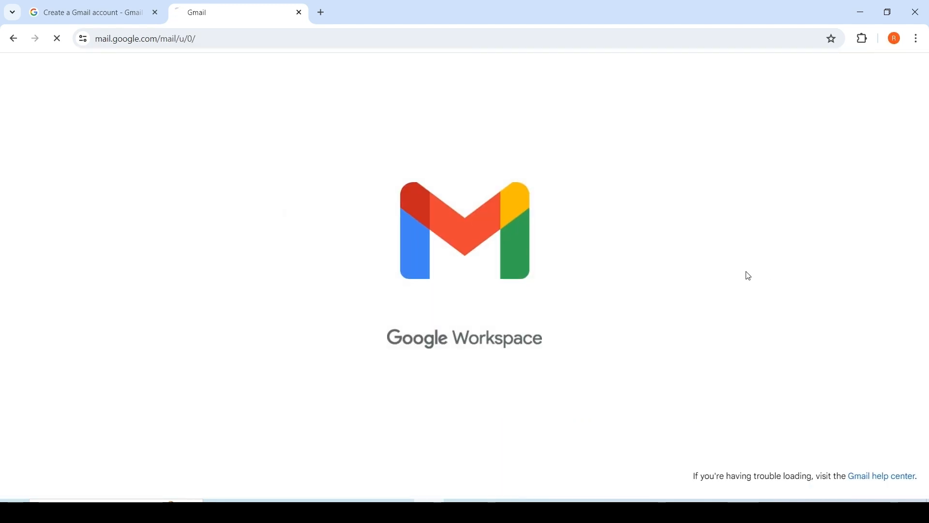
left_click(897, 39)
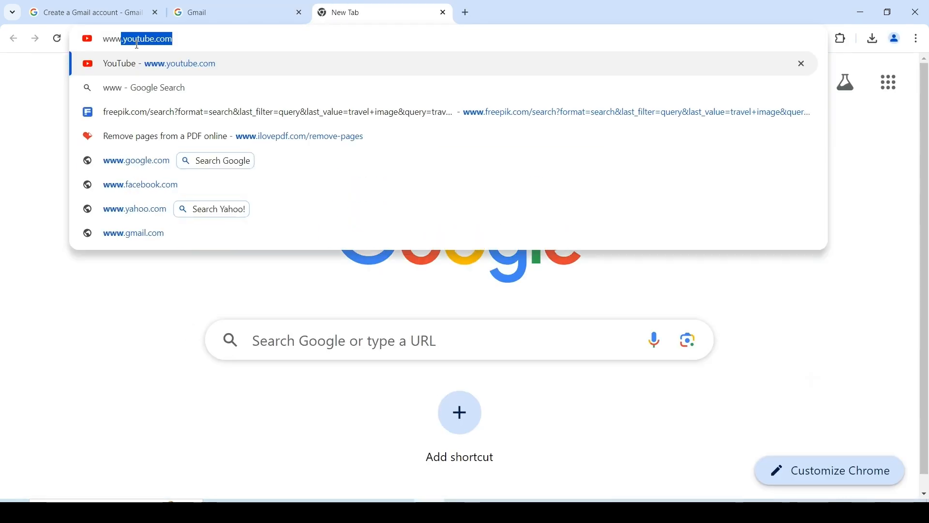
left_click(187, 39)
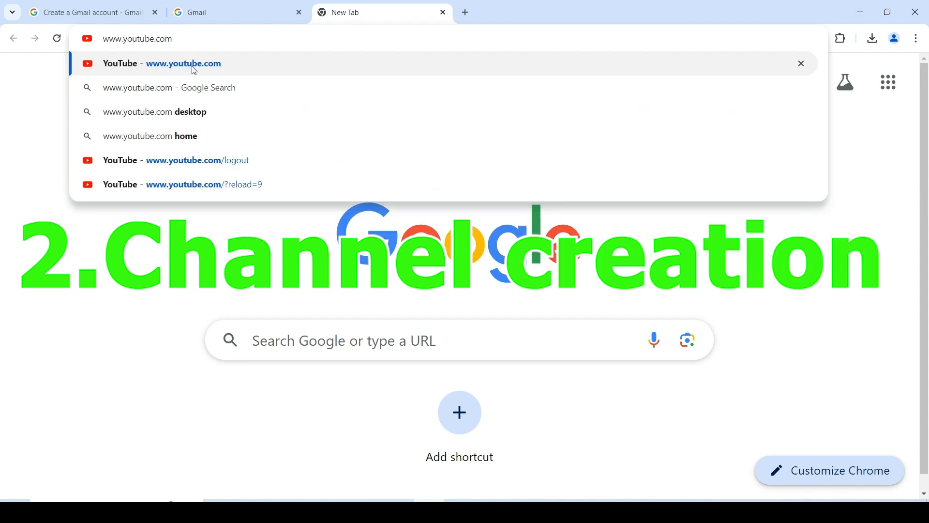
left_click(194, 70)
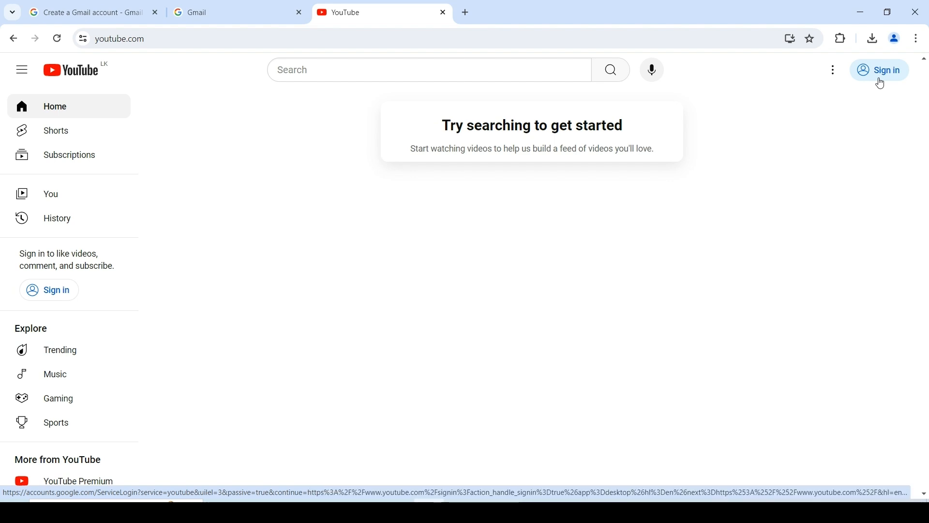
left_click(882, 84)
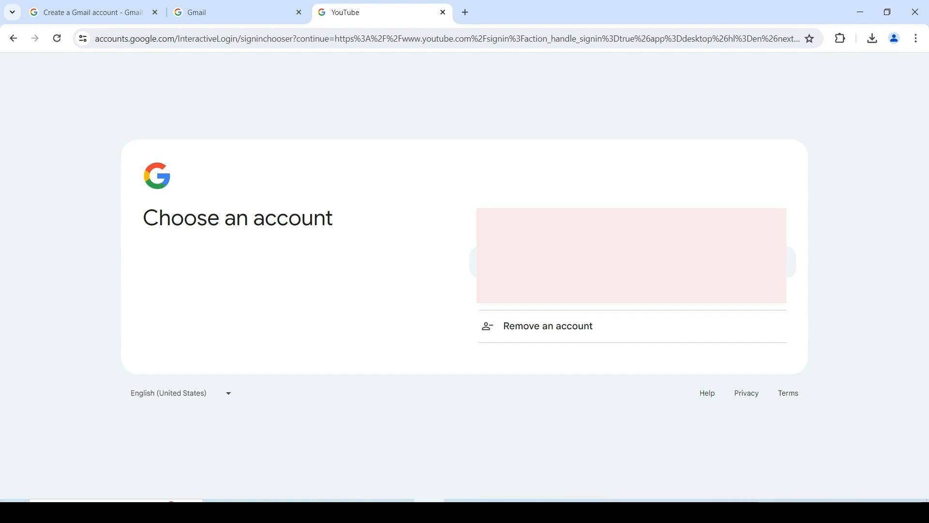
left_click(632, 262)
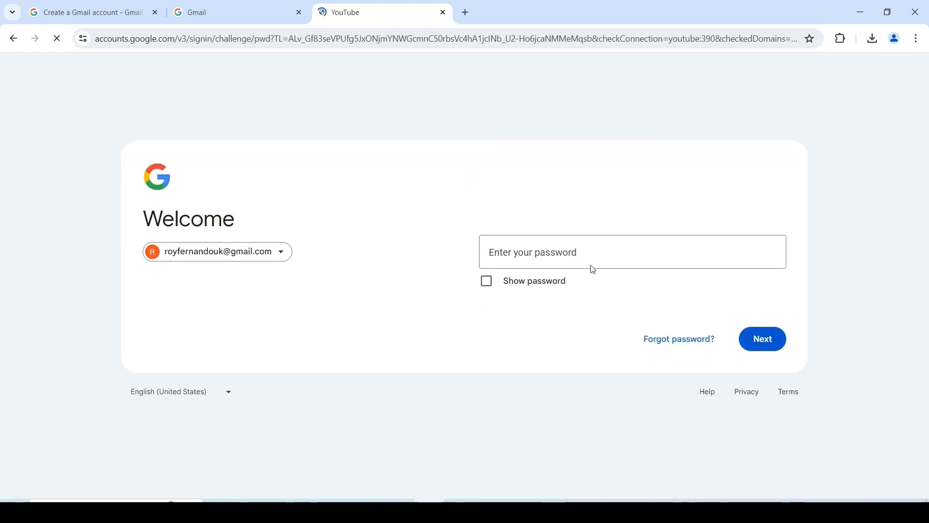
left_click(593, 268)
key("ctrl+v")
left_click(774, 350)
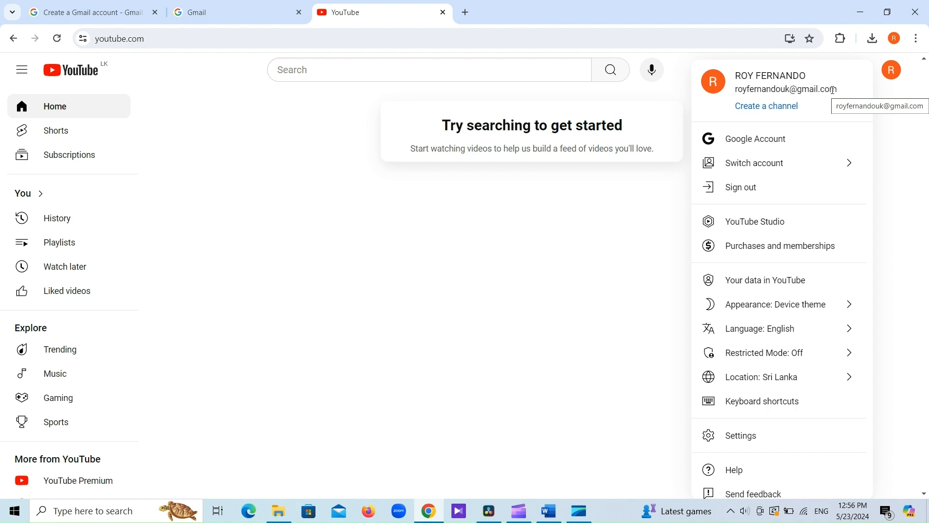
Create the 'Ceylon Travel Diaries' channel with the cropped traveller-on-suitcase profile photo
left_click(773, 108)
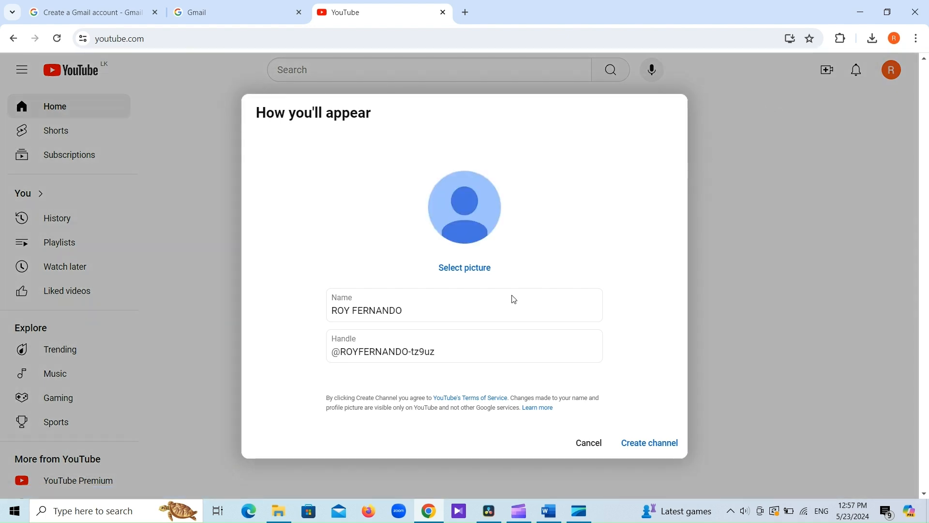
left_click(469, 274)
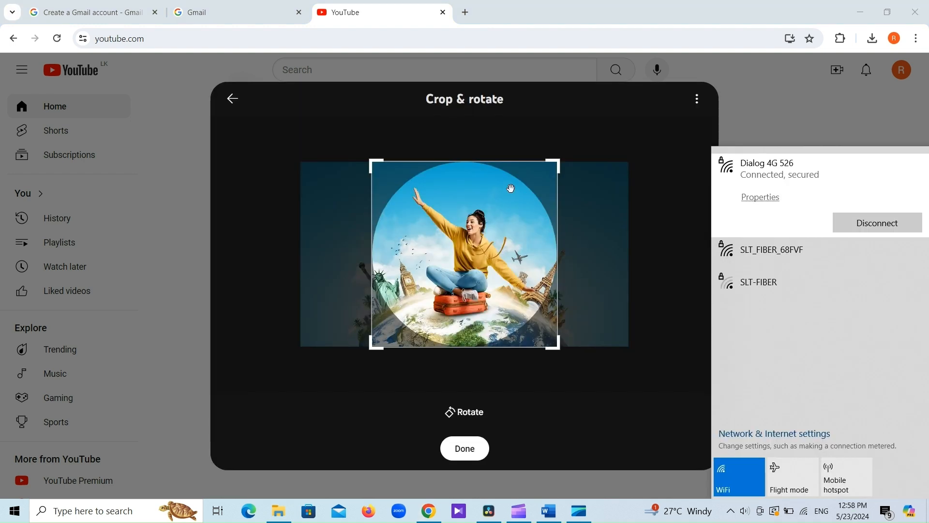
left_click(614, 328)
left_click(477, 449)
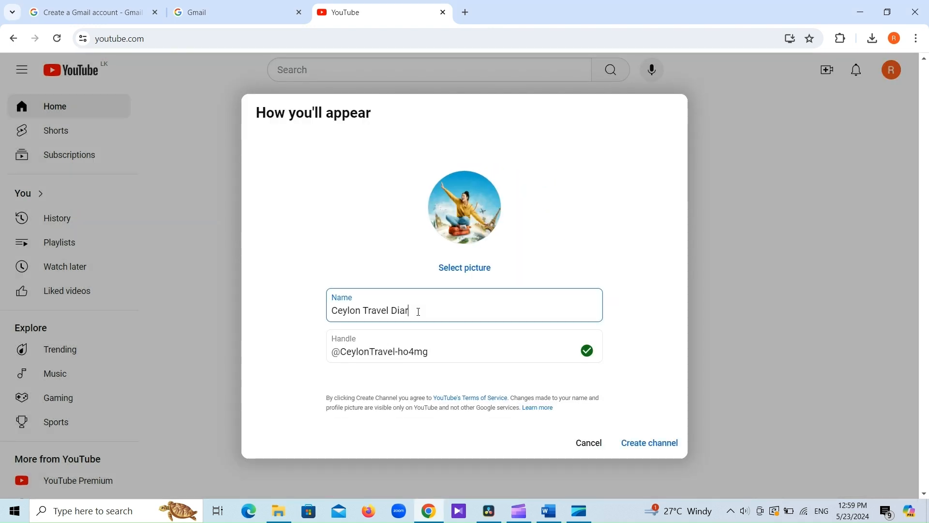
left_click(662, 448)
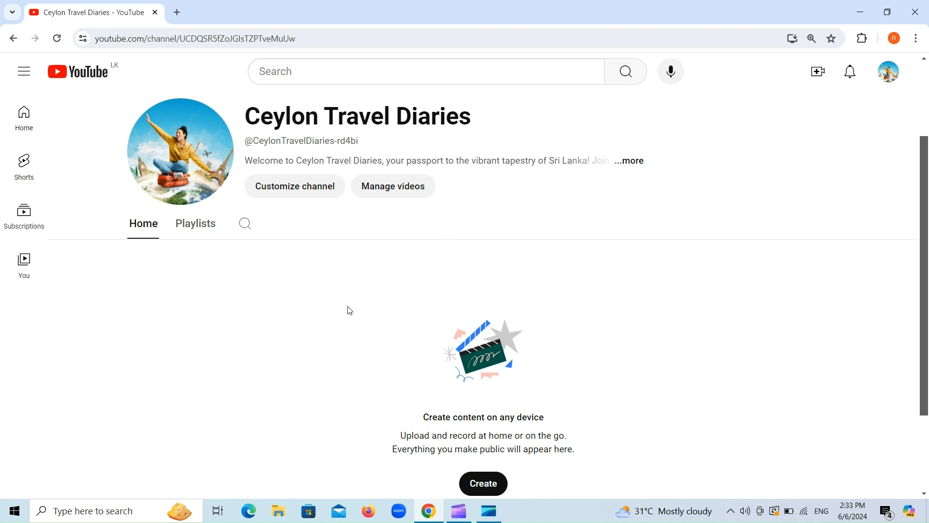
Upload the world-landmarks picture as the banner image on the Branding settings
left_click(293, 191)
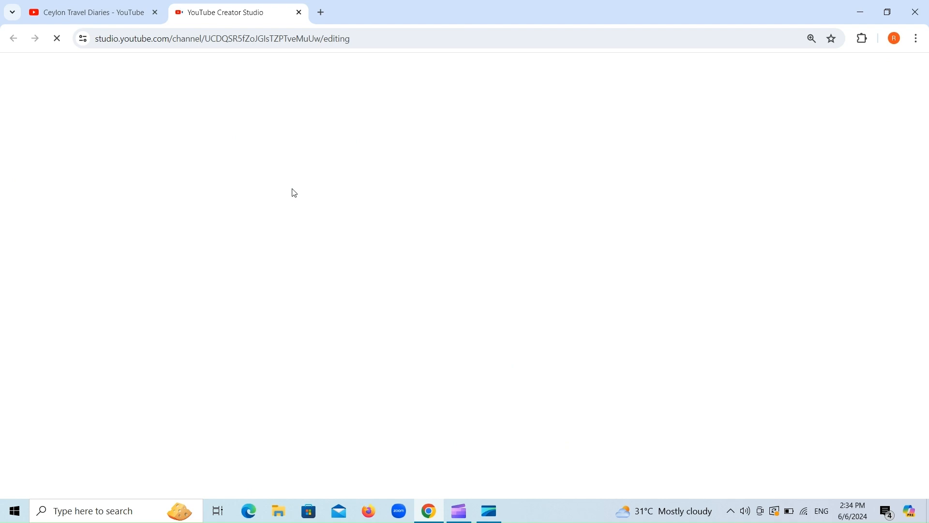
left_click(305, 209)
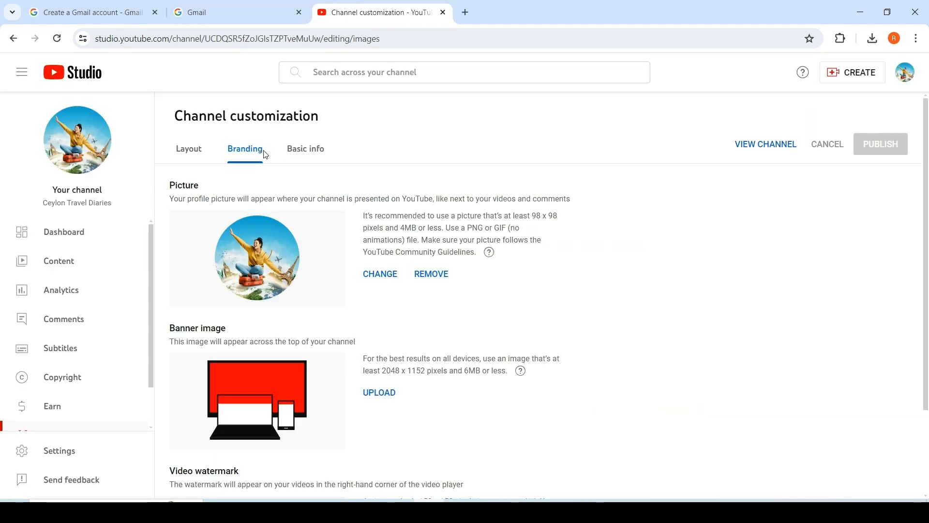
scroll(213, 270, "down", 1)
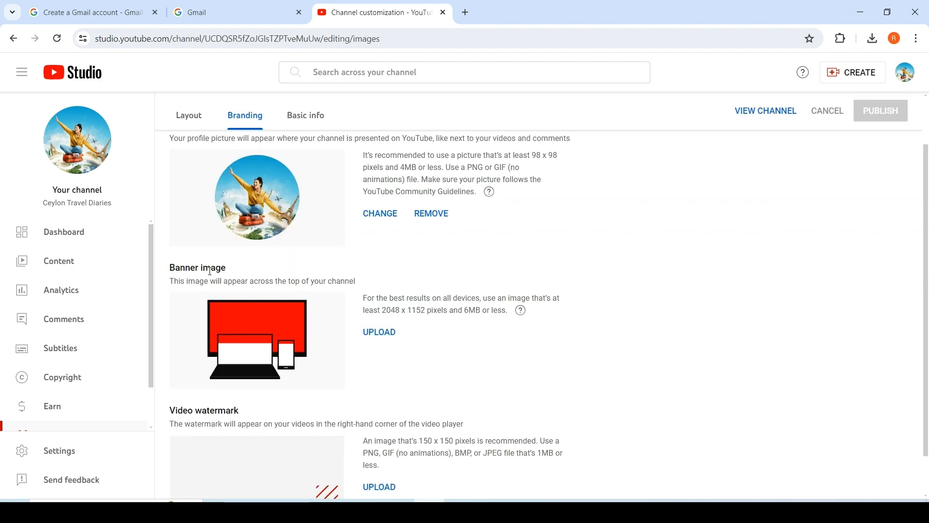
left_click(374, 336)
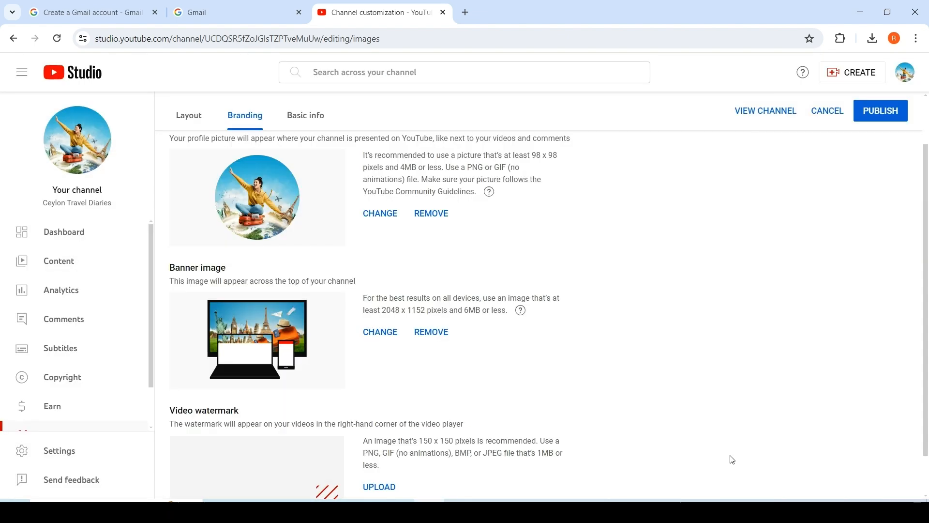
left_click(726, 457)
left_click(308, 150)
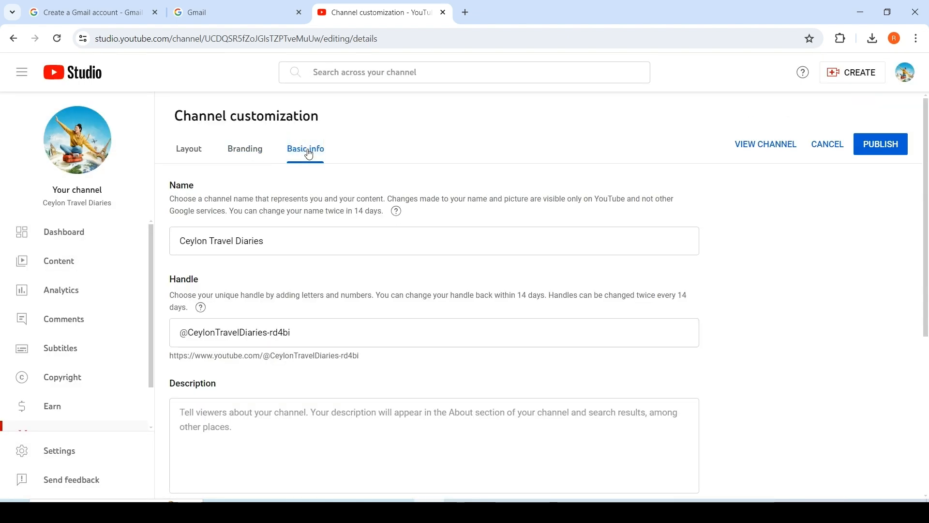
Paste the welcome description and the ?sub_confirmation=1 subscribe link into the channel description
left_click(230, 418)
type("Welcome to Ceylon Travel Diaries, your passport to the vibrant tapestry of Sri Lanka! Join us as we embark on a journey through the lush landscapes, rich culture, and hidden gems of this tropical paradise. From the bustling streets of Colombo to the tranquil tea plantations of Nuwara Eliya, we'll explore the sights, sounds, and flavors that make Ceylon truly enchanting. Whether you're a seasoned traveler or armchair adventurer, let us inspire your next escapade with immersive experiences, local insights, and unforgettable moments. Subscribe now and let the adventure begin!\"")
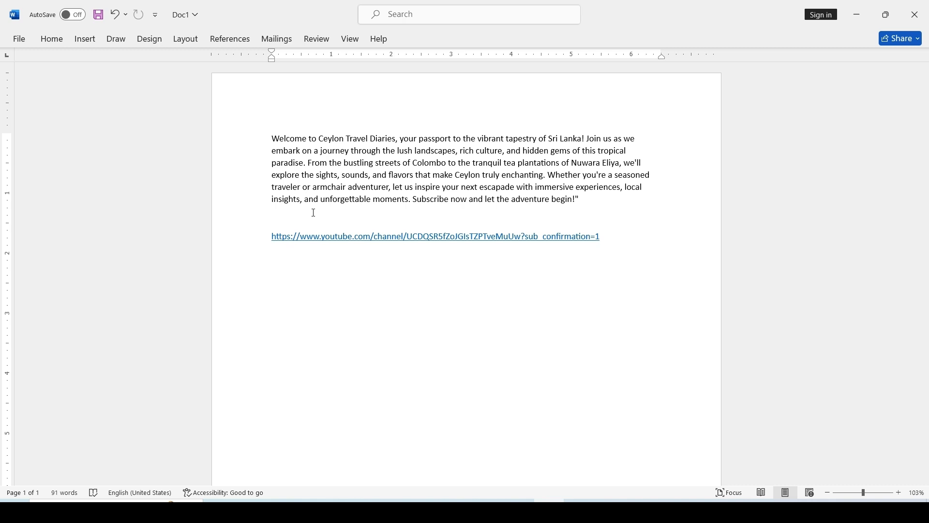
left_click(260, 236)
key("ctrl+c")
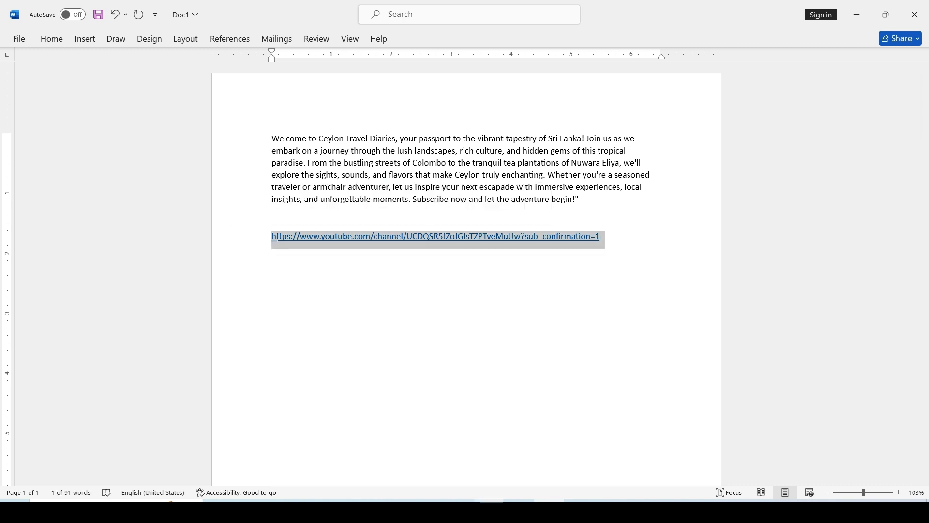
left_click(428, 511)
key("alt+Tab")
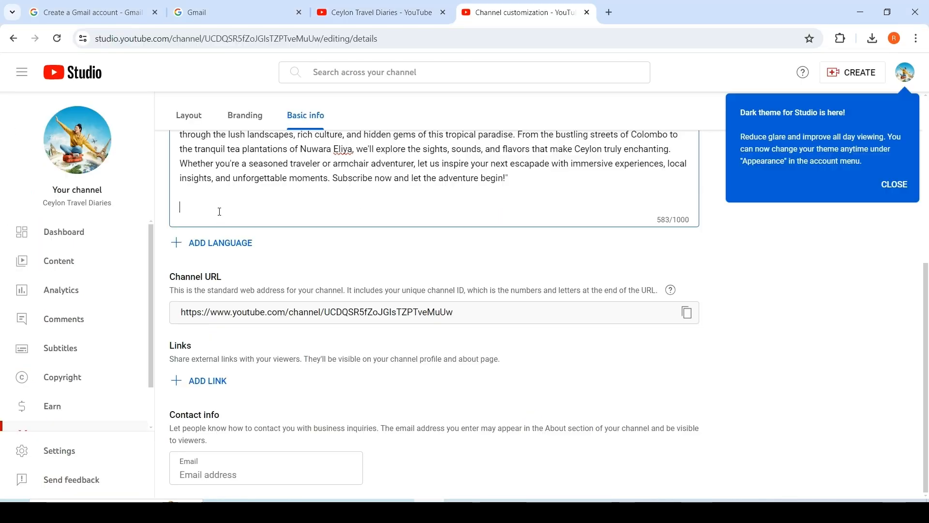
key("ctrl+v")
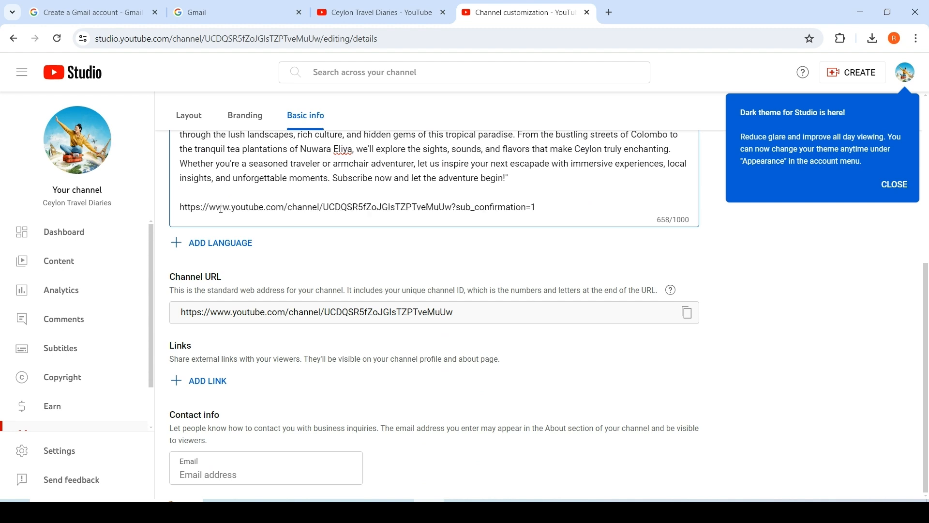
key("Return")
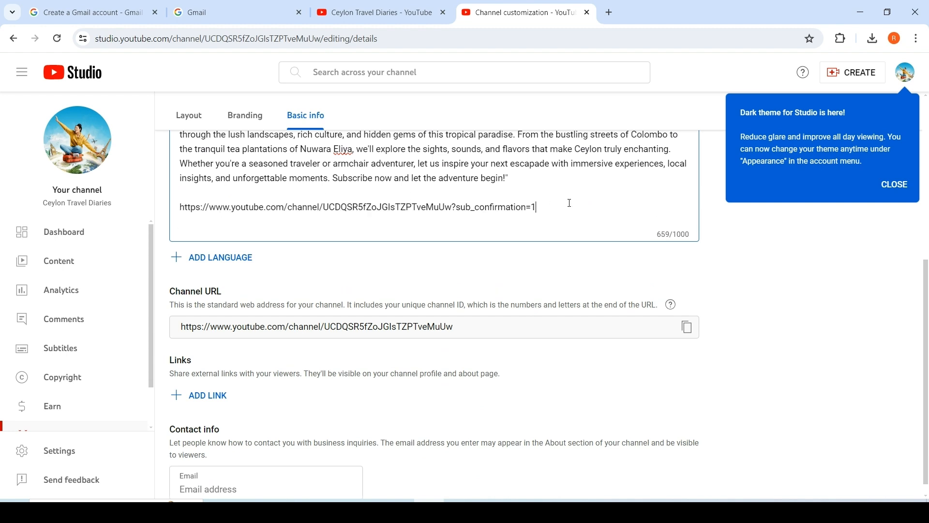
Dismiss the dark theme announcement and publish the channel changes
left_click(895, 188)
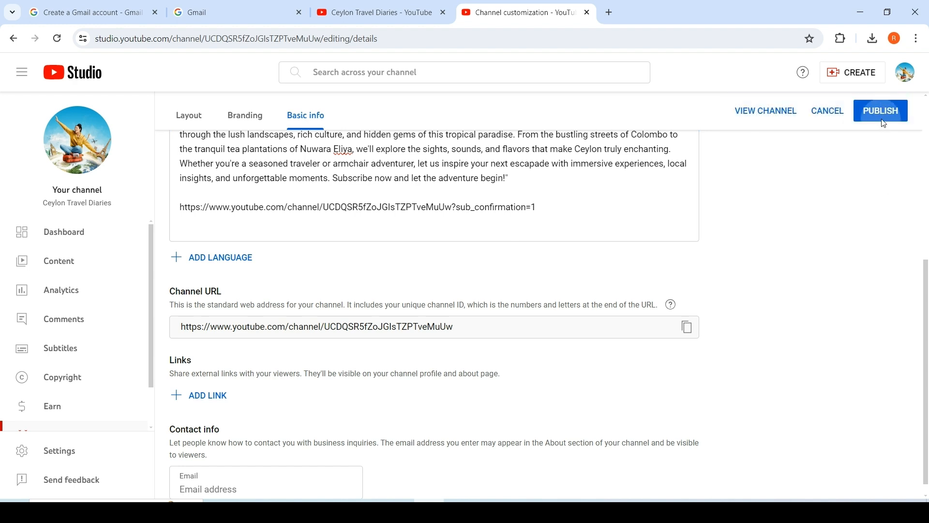
left_click(882, 112)
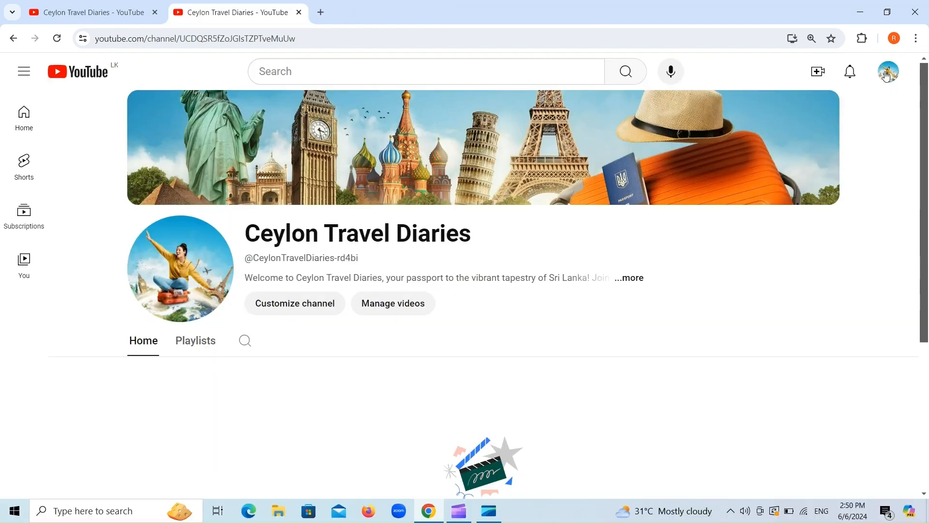
left_click(887, 75)
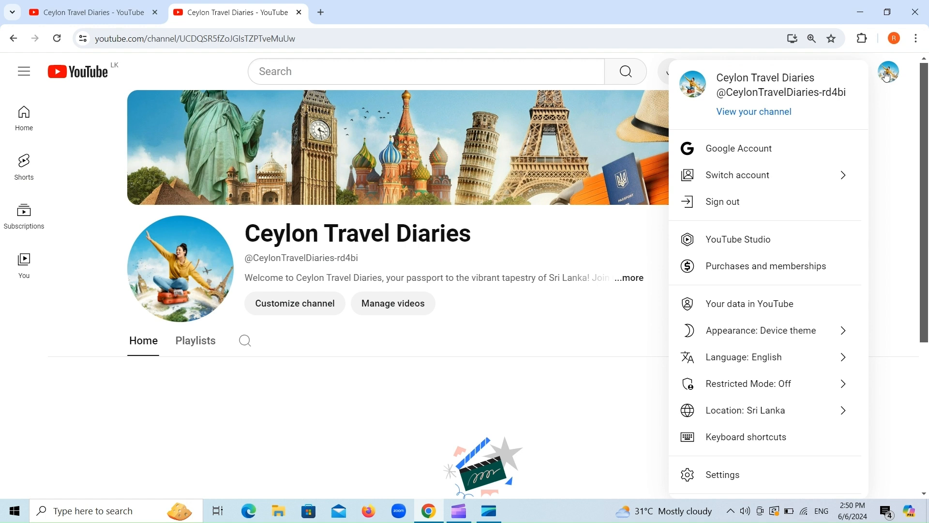
Choose YouTube Studio from the account menu
left_click(759, 247)
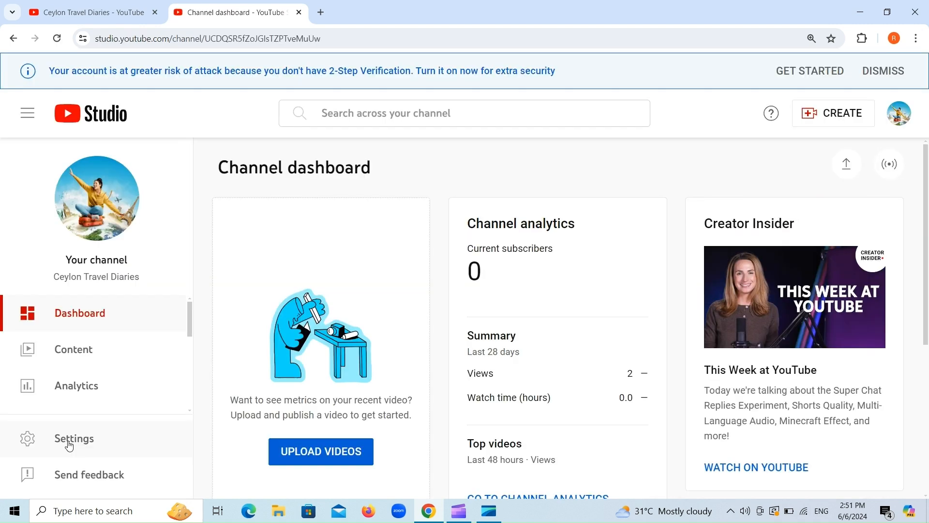
Add channel keywords: Ceylon Travel Diaries, travel, best places to travel in sri lanka, best places to visit in colombo
left_click(69, 445)
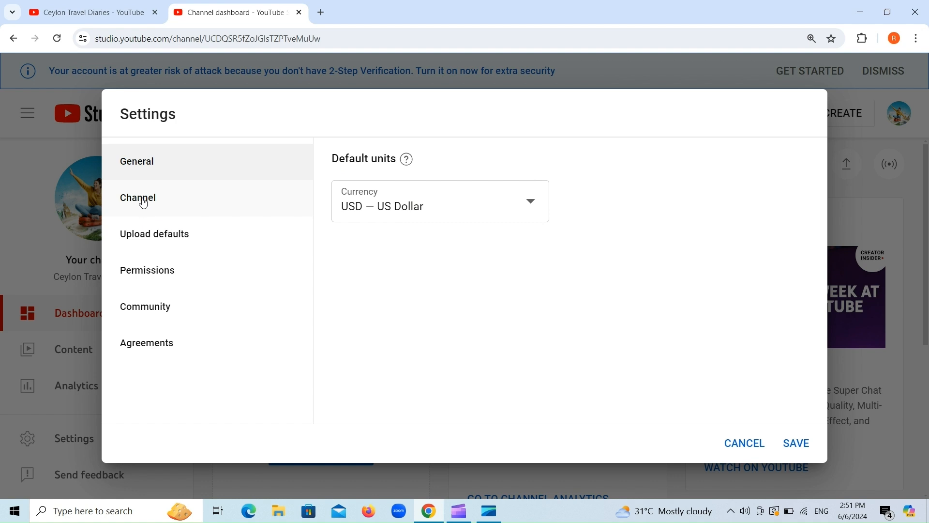
left_click(142, 203)
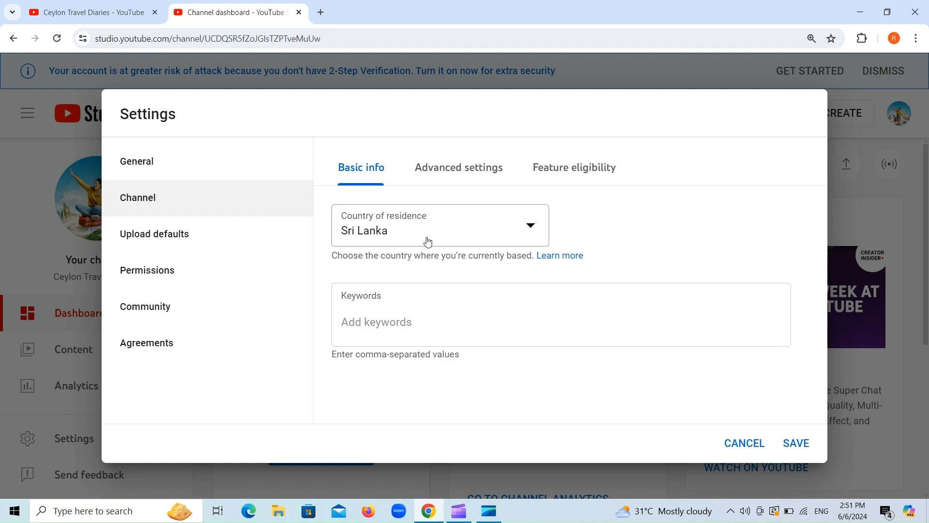
left_click(402, 321)
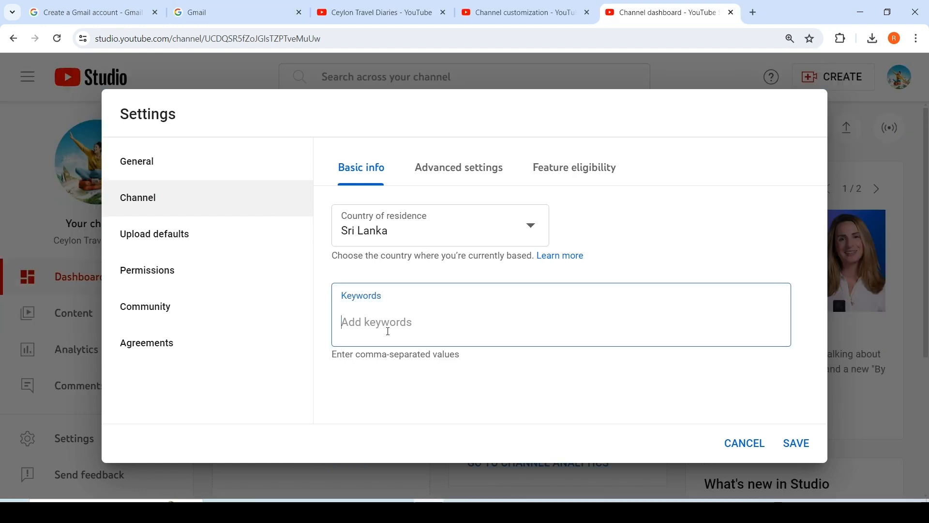
type("C")
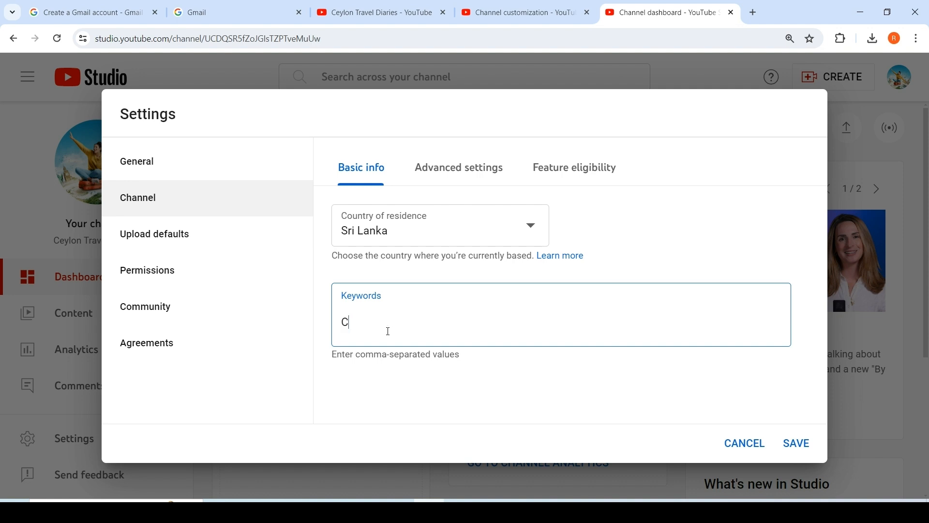
type("eylon Travel Diaries,travel,")
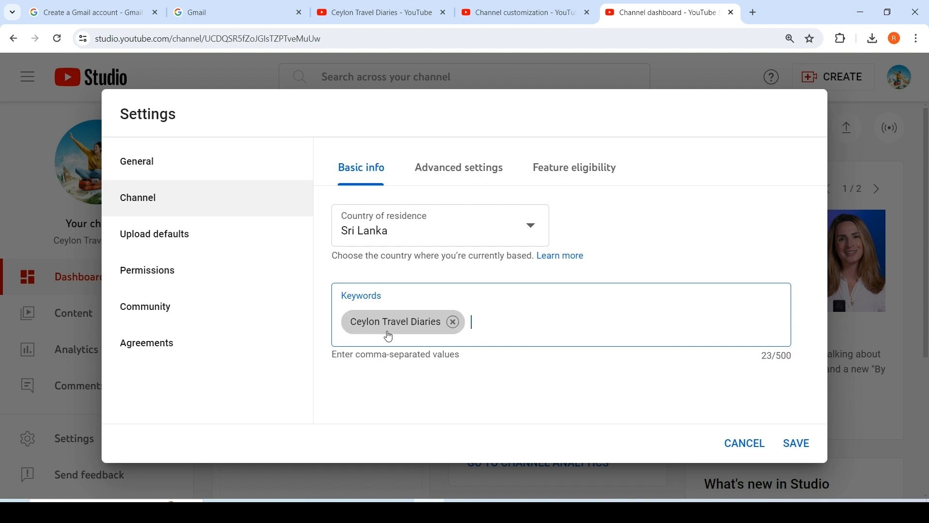
type("best places to travel in sri lanka")
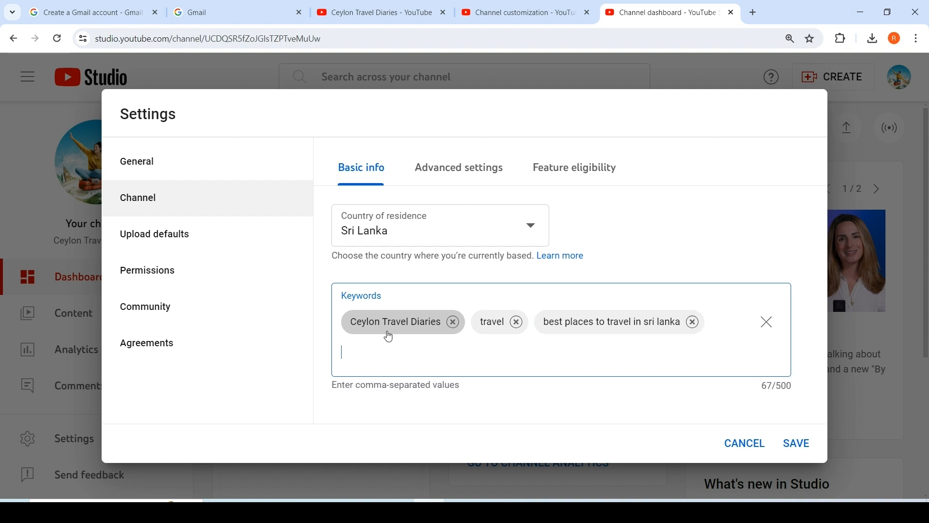
type("best places to visit in colombo")
type(",")
left_click(434, 169)
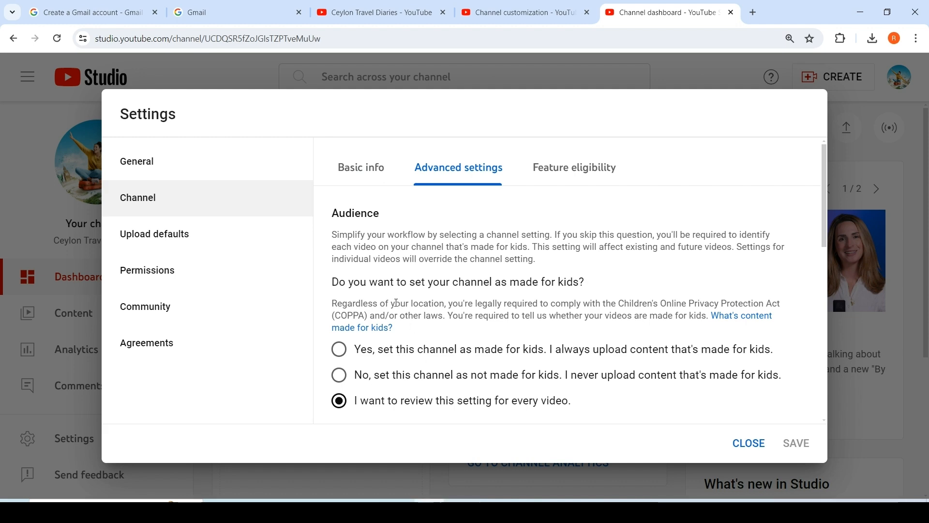
Set the channel as not made for kids in Advanced settings
left_click(408, 374)
scroll(407, 374, "down", 4)
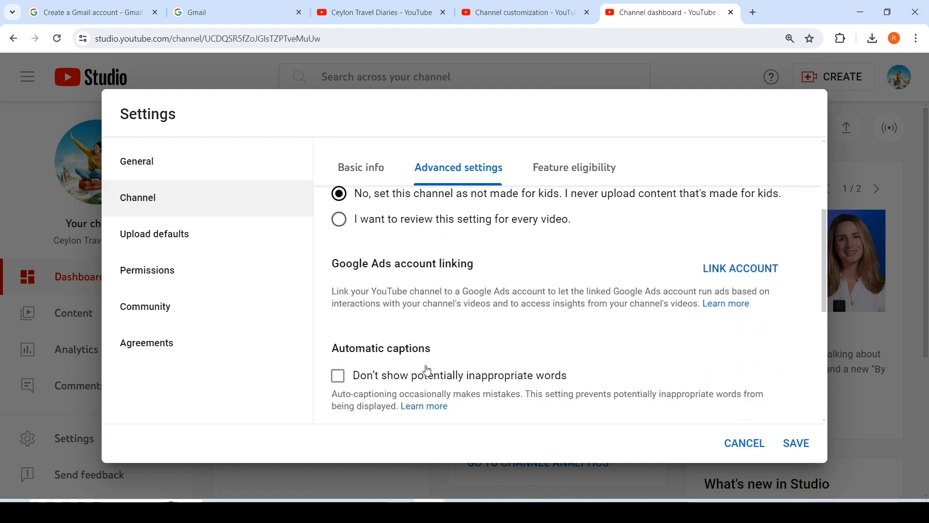
scroll(412, 360, "down", 3)
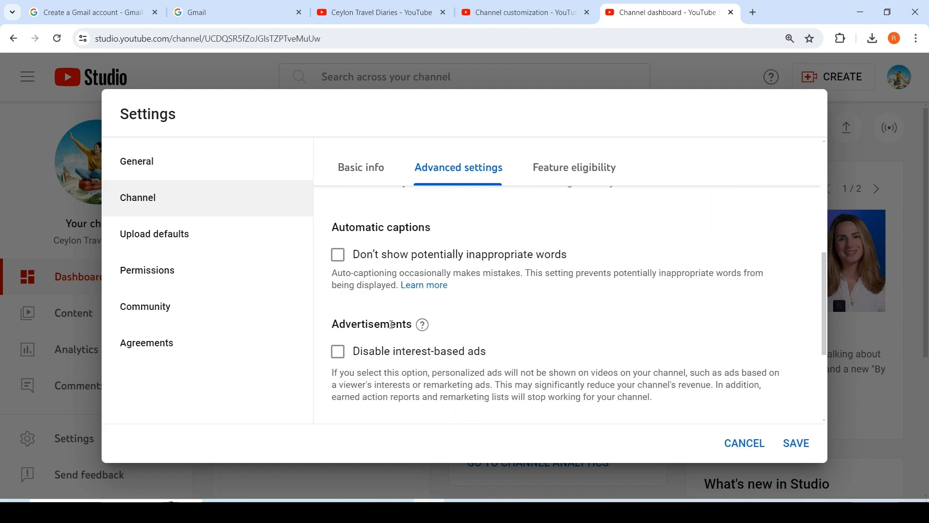
scroll(382, 349, "down", 4)
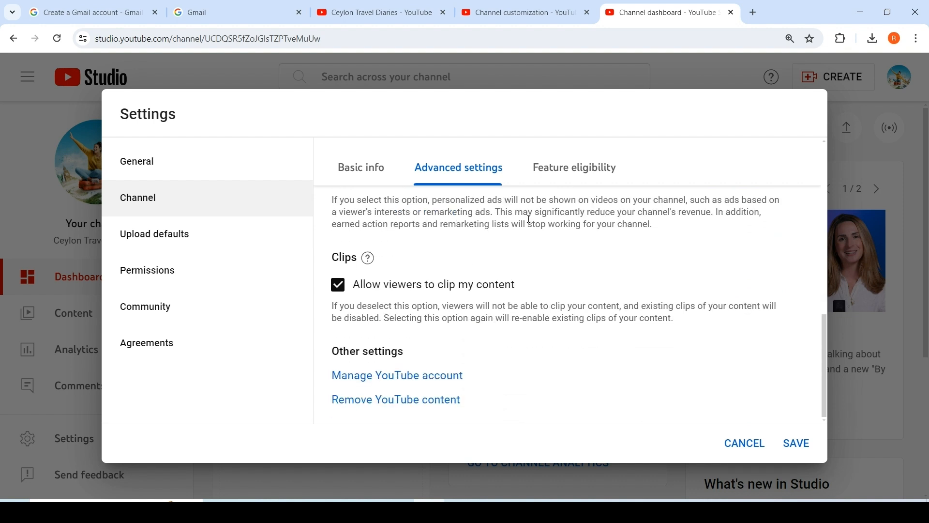
Start phone verification for Intermediate features under Feature eligibility
left_click(561, 178)
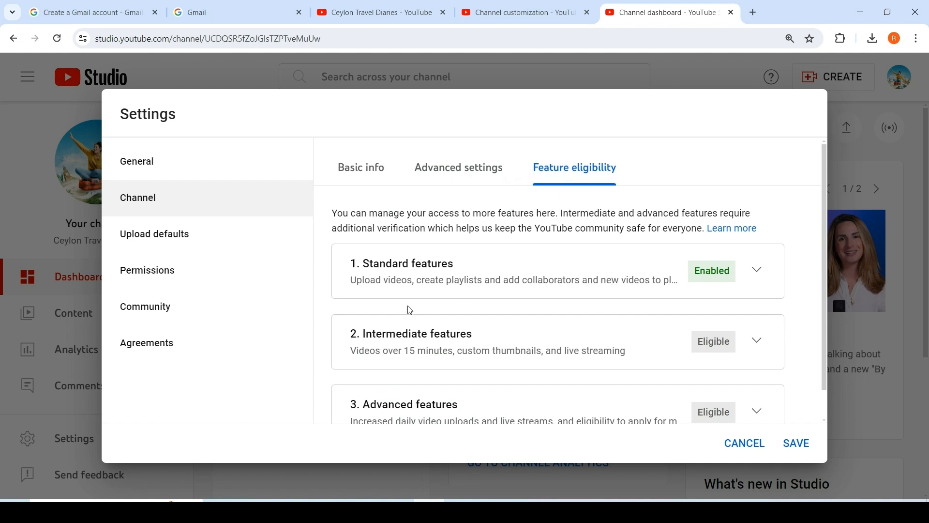
scroll(465, 326, "down", 1)
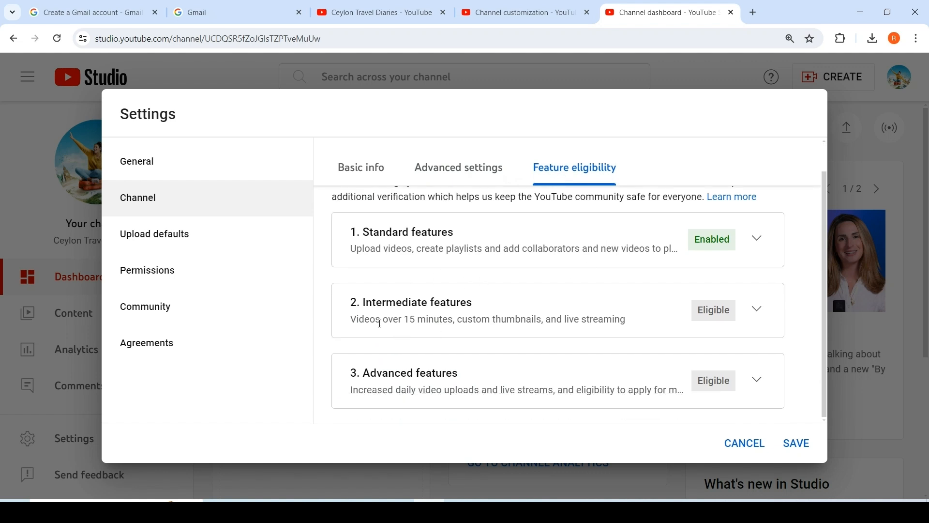
left_click(428, 323)
scroll(533, 319, "down", 3)
left_click(689, 324)
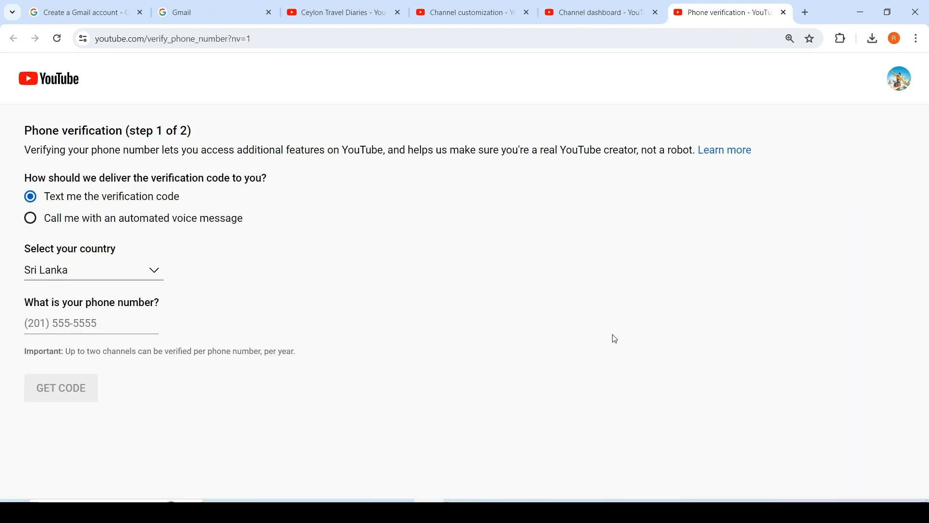
Request an automated voice-call code for the channel's phone number and enter the received 6-digit code
left_click(30, 218)
left_click(51, 323)
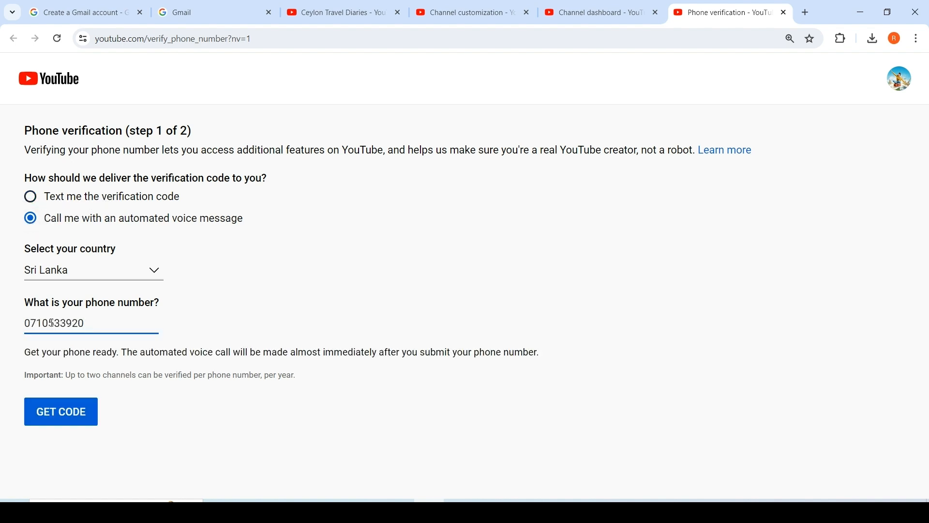
left_click(73, 430)
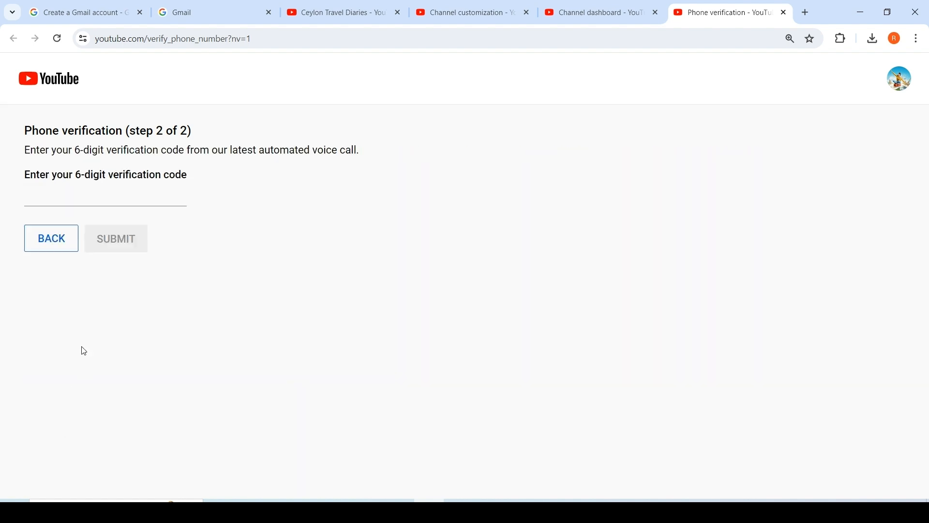
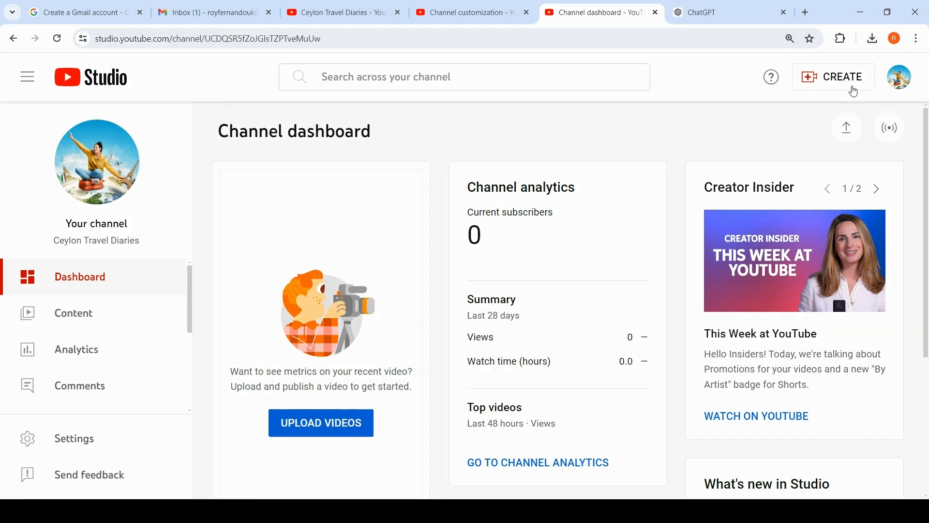
Upload the Ambuluwawa Tower video file from the image folder as a new video
left_click(855, 92)
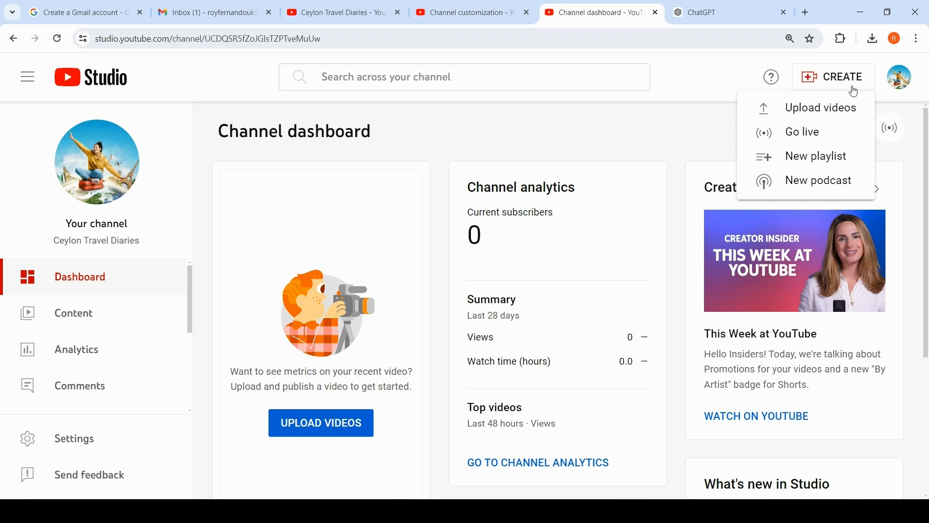
left_click(843, 119)
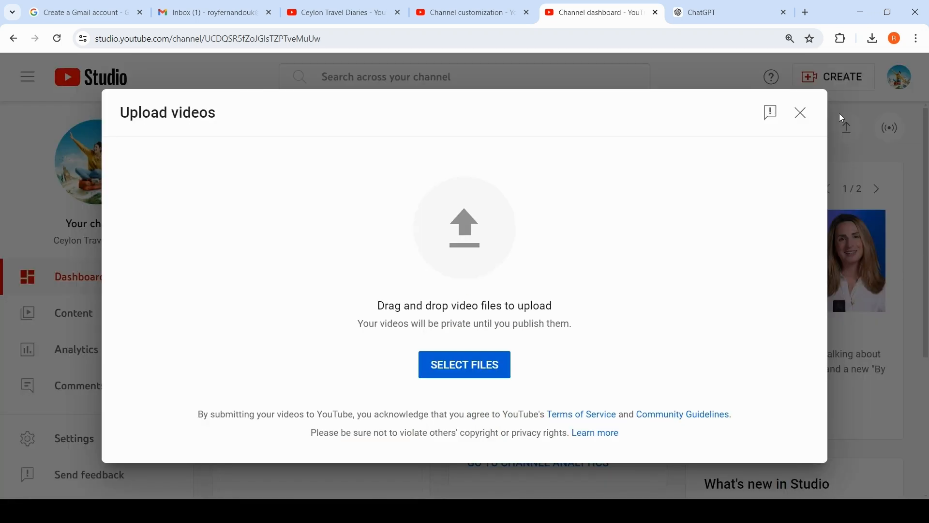
left_click(477, 379)
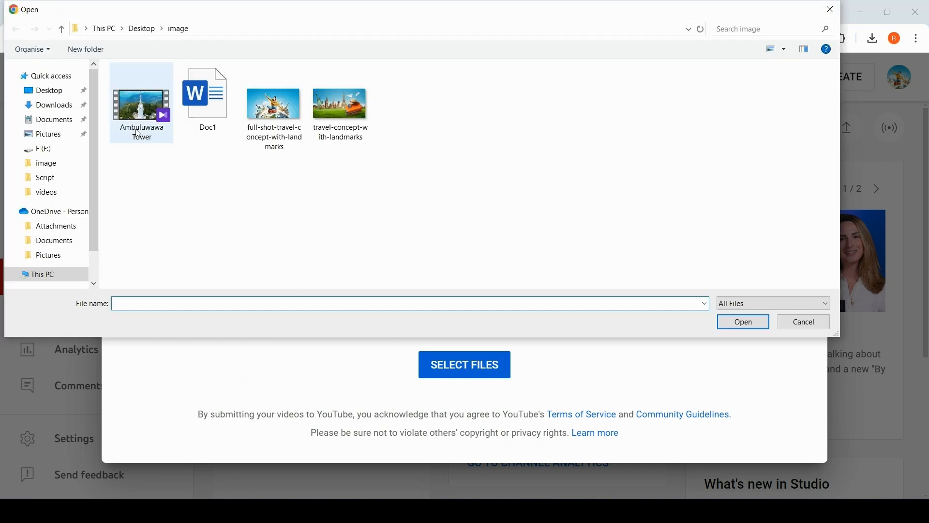
left_click(141, 126)
double_click(141, 126)
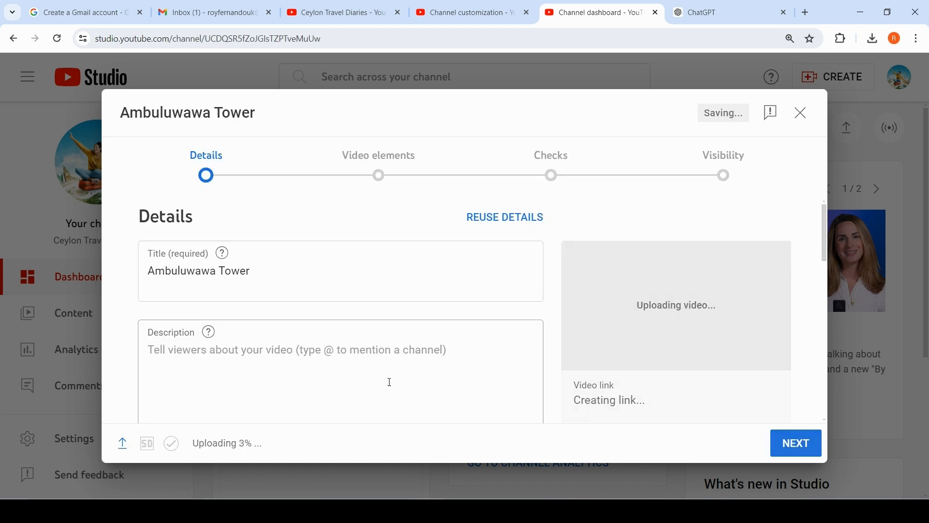
Change the title to 'Ambuluwawa Tower Sri Lanka' and paste the prepared description
left_click(310, 283)
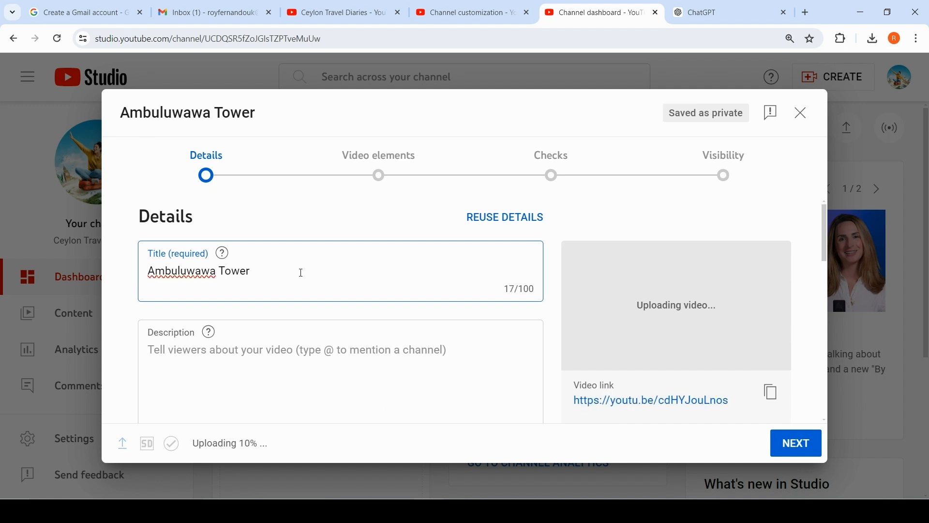
type("Sr")
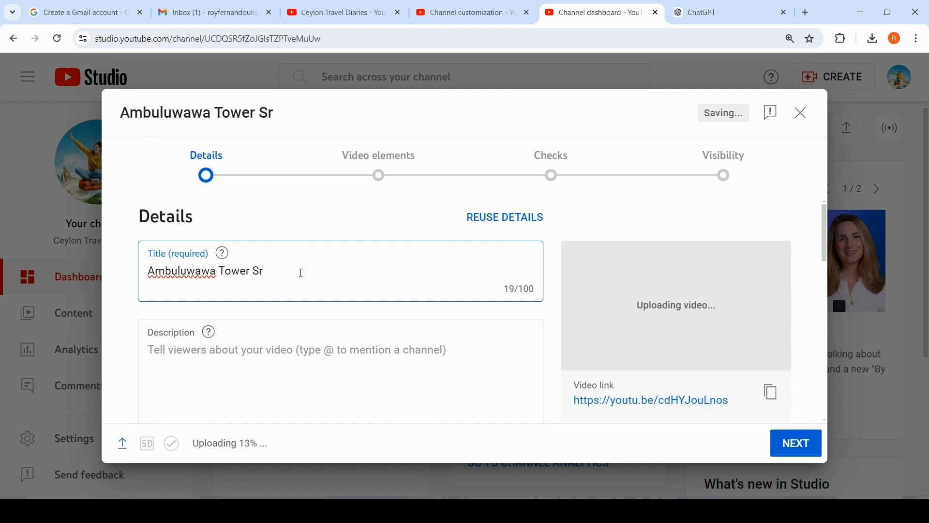
type("i Lanka")
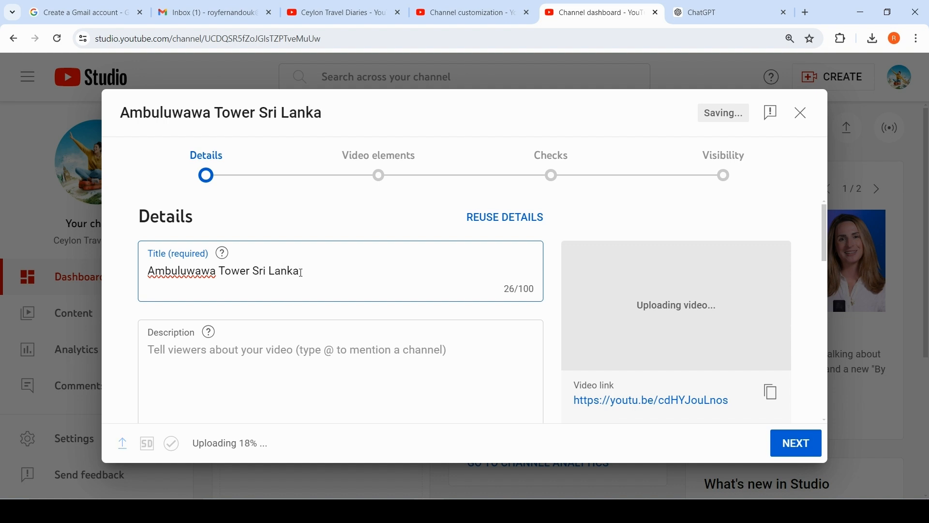
left_click(279, 359)
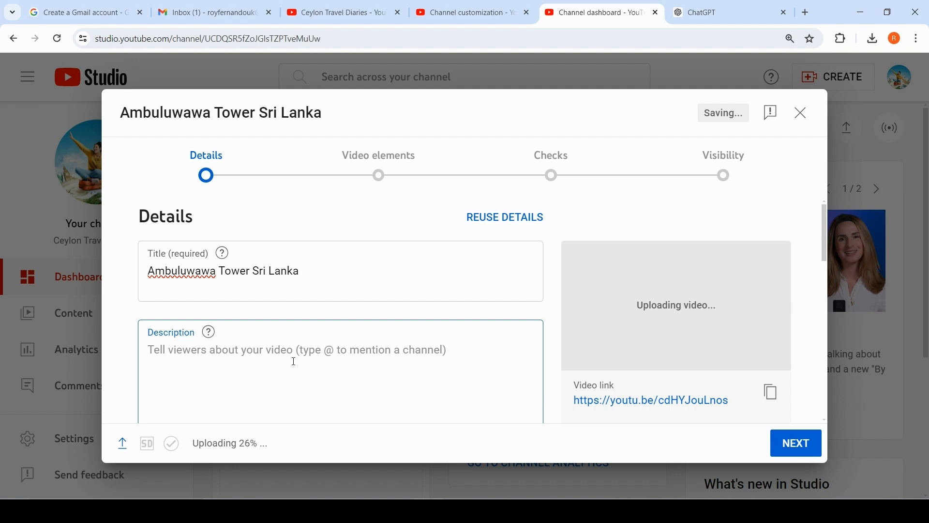
type("Welcome to Ceylon Travel Diaries, your passport to the vibrant tapestry of Sri Lanka! Join us as we embark on a journey through the lush landscapes, rich culture, and hidden gems of this tropical paradise. From the bustling streets of Colombo to the tranquil tea plantations of Nuwara Eliya, we'll explore the sights, sounds, and flavors that make Ceylon truly enchanting. Whether you're a seasoned traveler or armchair adventurer, let us inspire your next escapade with immersive experiences, local insights, and unforgettable moments. Subscribe now and let the adventure begin!\"")
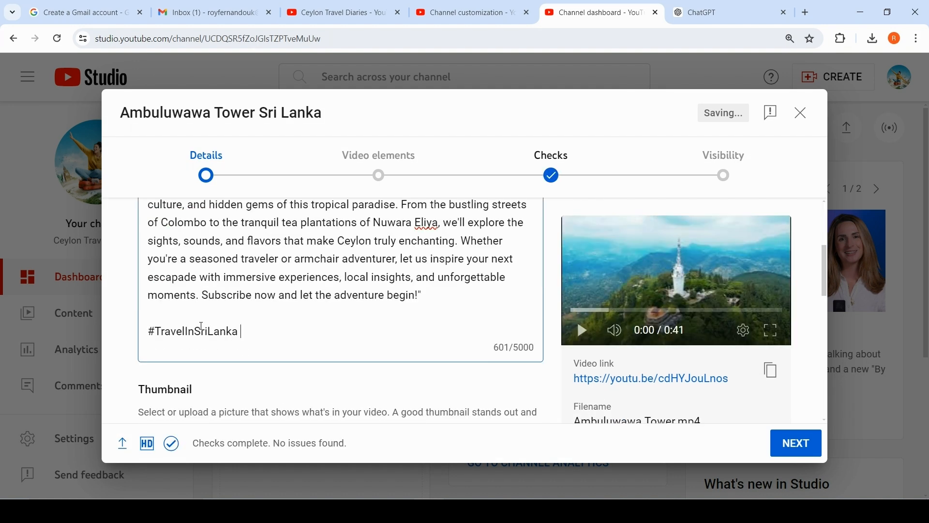
Append the #BestPlacesToVisitInSriLanka hashtag and one more pasted hashtag to the description
type("#TravelInSriLanka #")
type("BestPlacesToVisitInSriLanka")
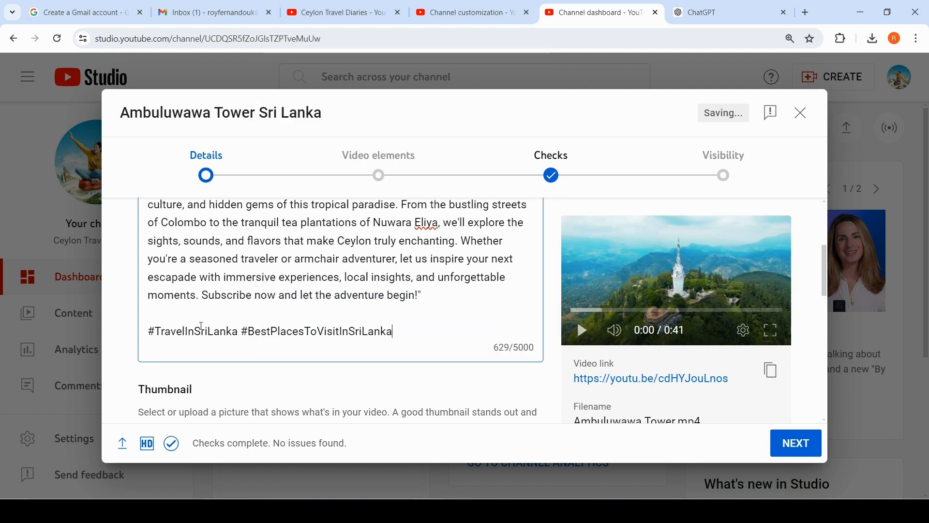
type("#SriLankatourism")
scroll(216, 353, "down", 5)
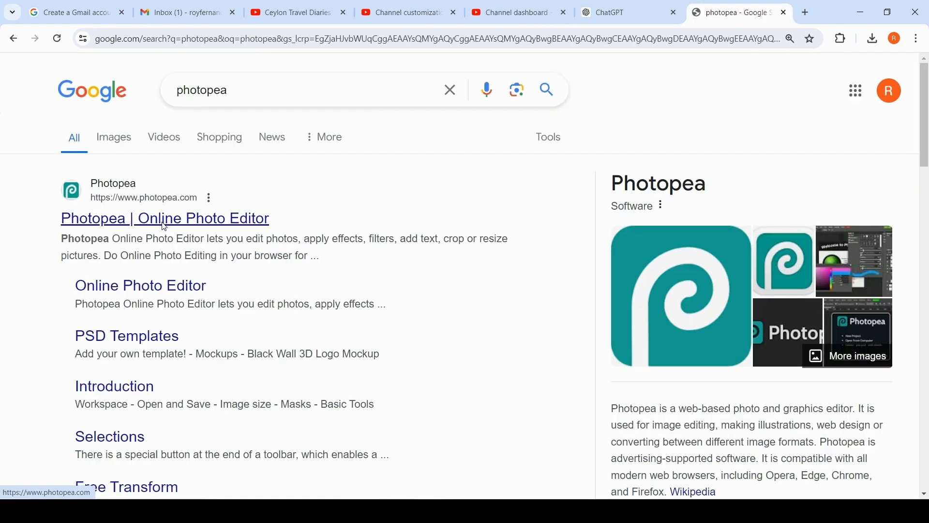
Create a 1920×1080 Photopea project and enlarge the placed traveller photo on the canvas
left_click(165, 221)
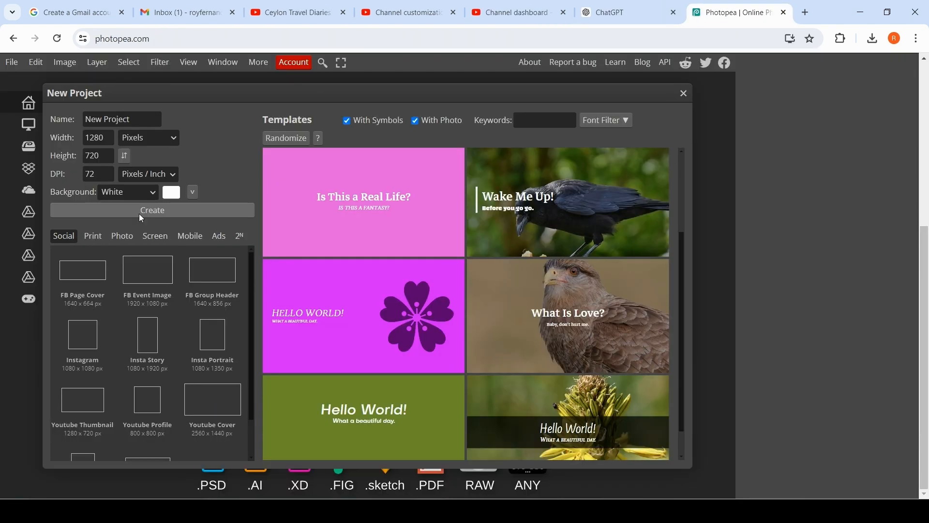
left_click_drag(107, 138, 56, 134)
type("193")
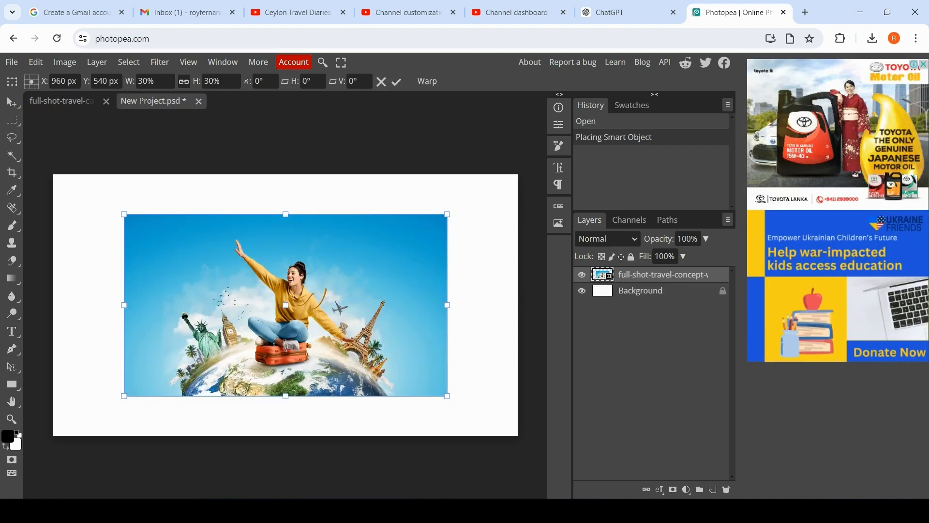
left_click_drag(124, 396, 2, 443)
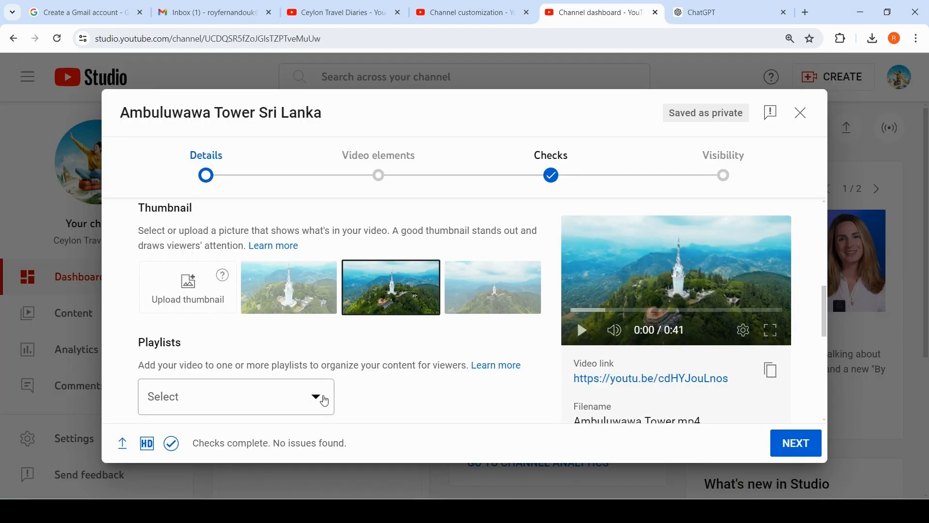
Create a new playlist called 'Travel' and tick it for the Ambuluwawa Tower video
left_click(325, 401)
left_click(213, 443)
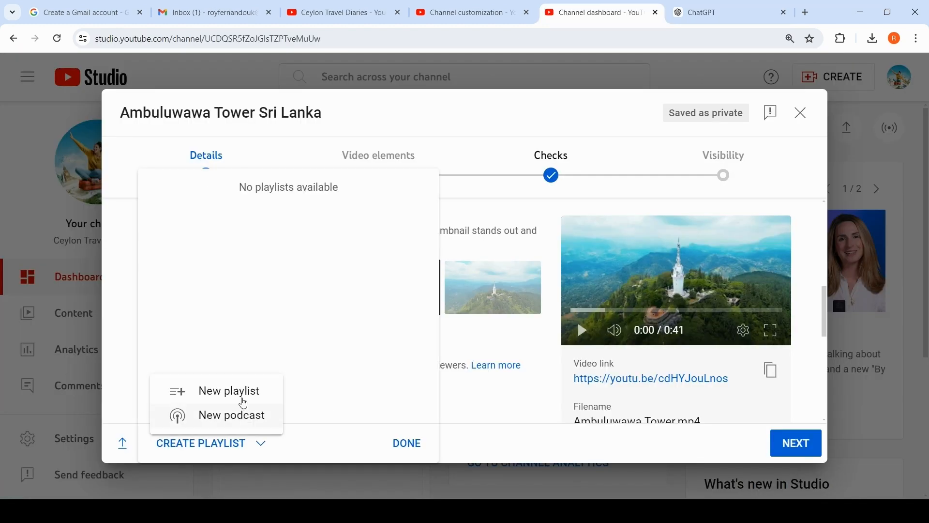
left_click(244, 393)
left_click(347, 198)
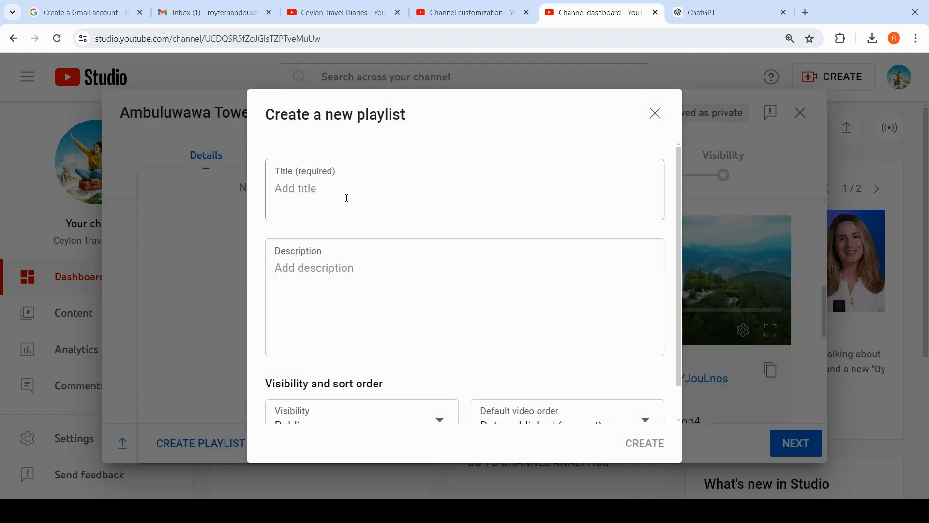
type("Travel")
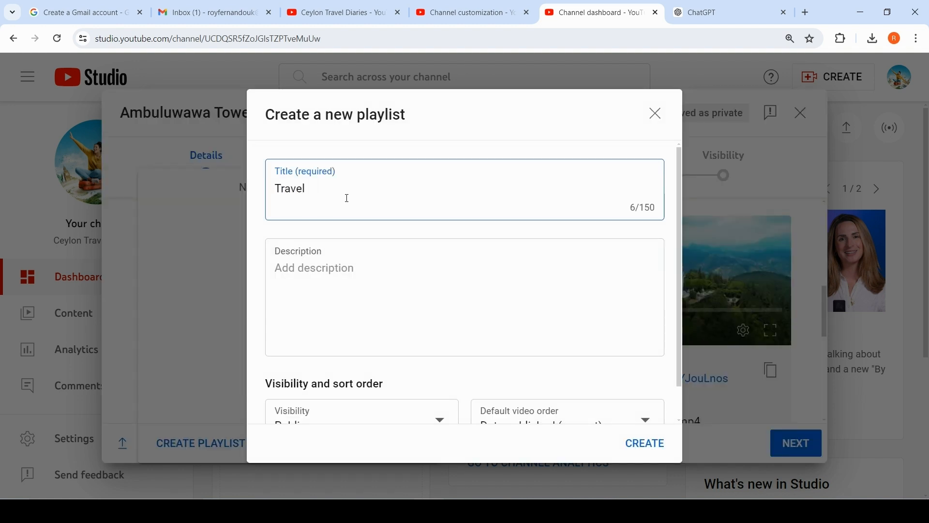
scroll(347, 198, "down", 1)
left_click(643, 443)
left_click(405, 444)
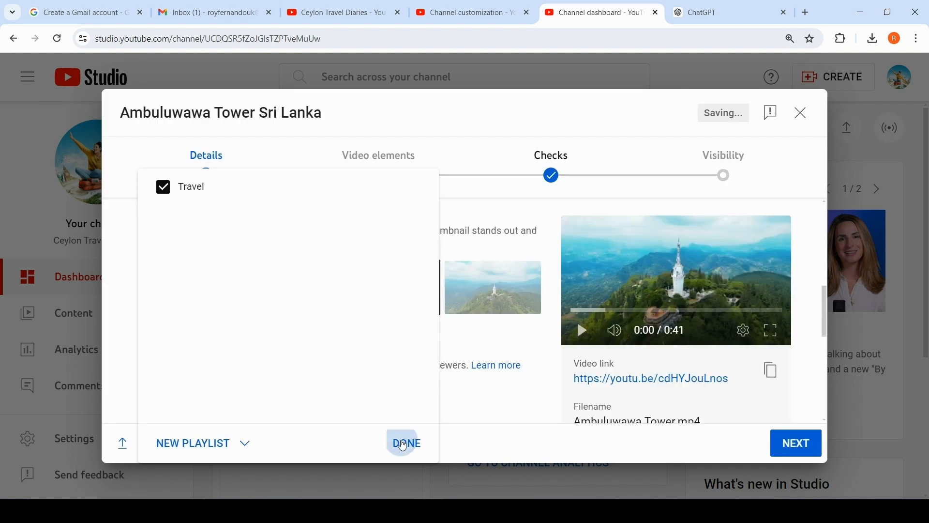
Scroll through the video details and expand the additional settings
scroll(233, 318, "down", 2)
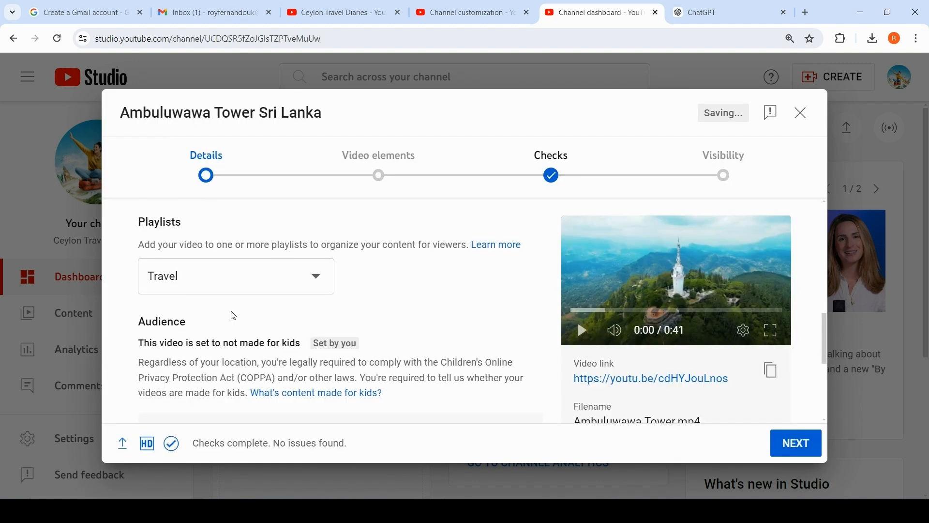
scroll(233, 312, "down", 3)
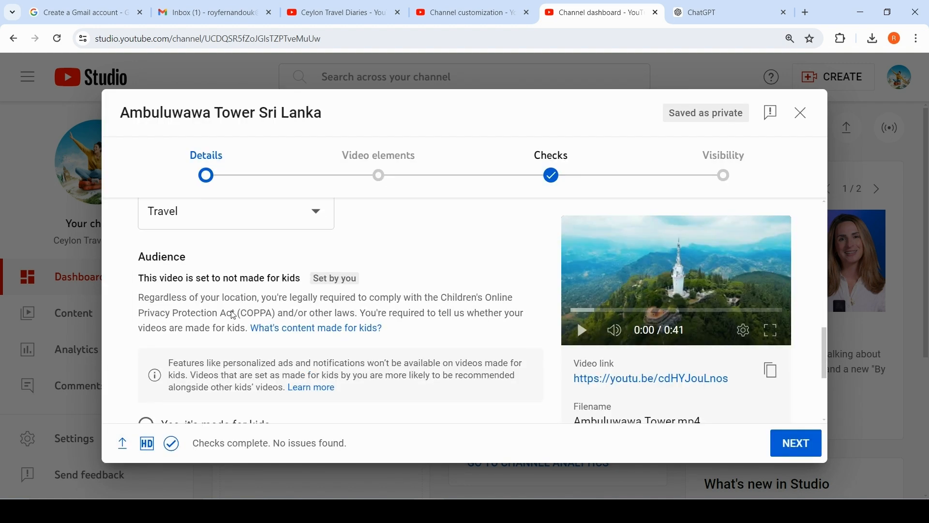
scroll(242, 291, "up", 1)
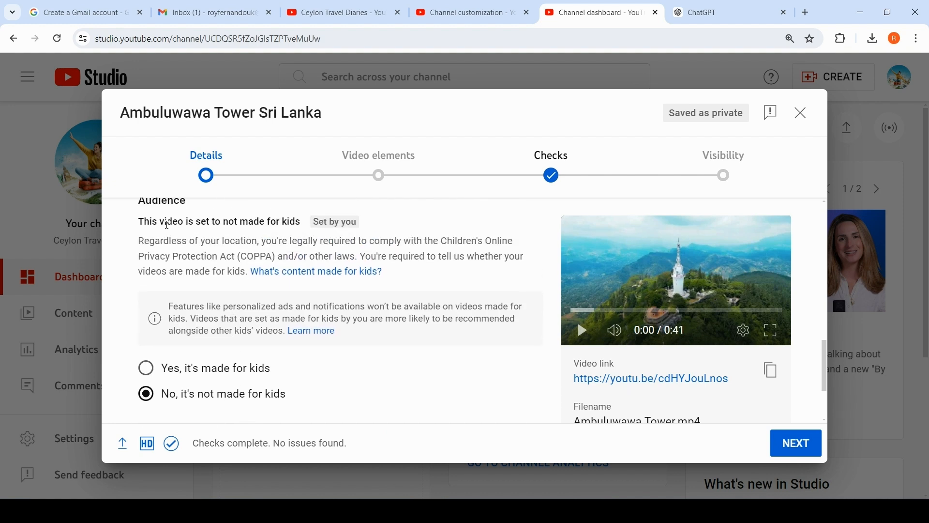
scroll(249, 379, "down", 3)
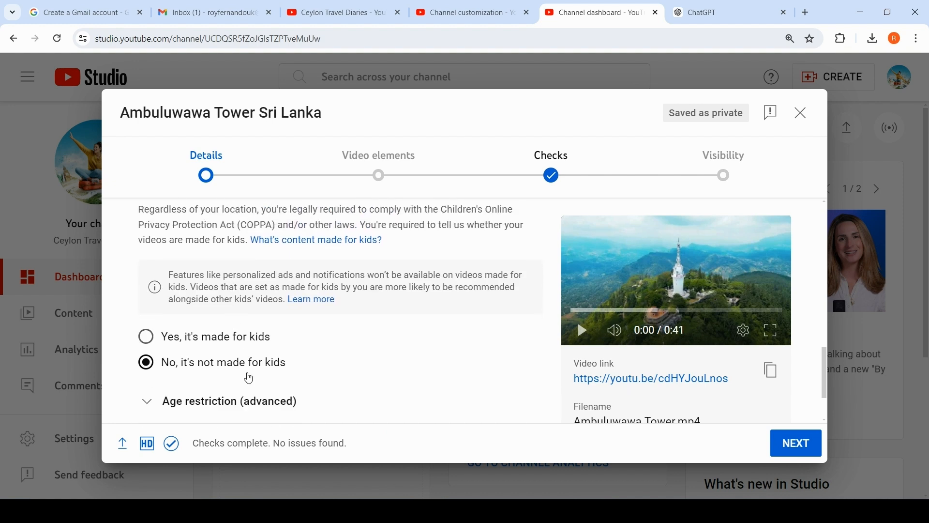
left_click(176, 353)
Answer No to the altered or synthetic content question and click into the Tags box
scroll(179, 355, "down", 5)
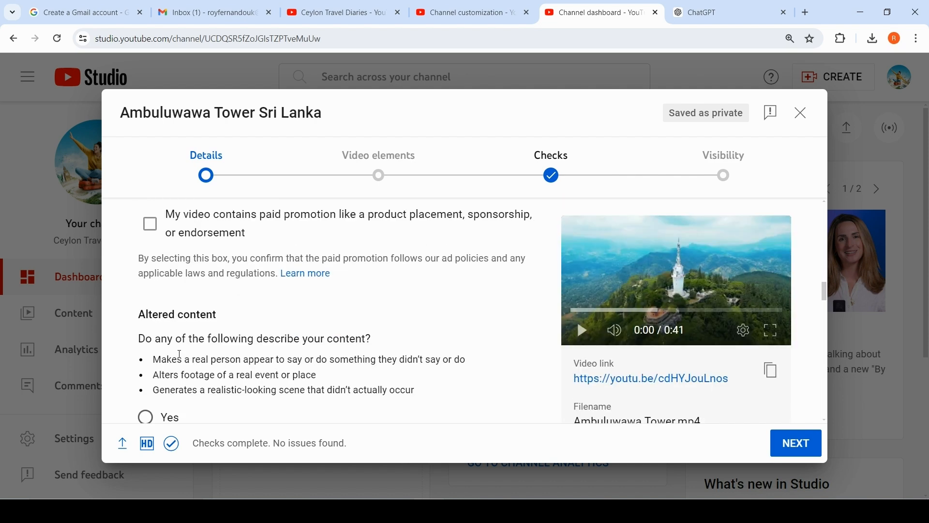
scroll(180, 354, "down", 3)
scroll(167, 275, "up", 2)
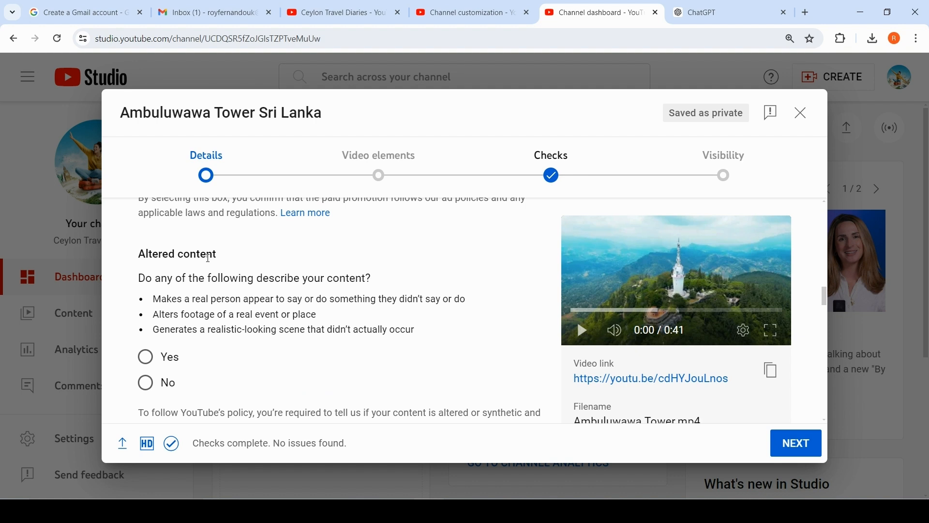
left_click(145, 383)
scroll(145, 383, "down", 5)
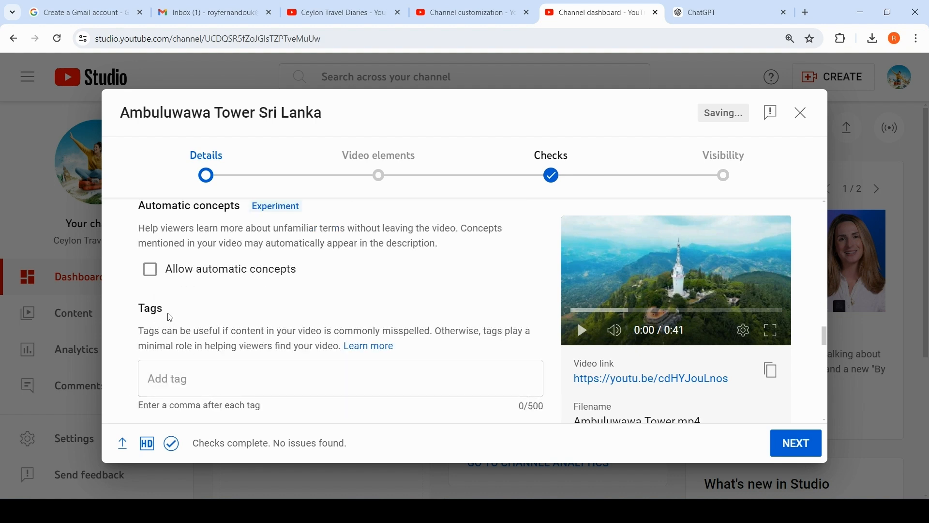
scroll(169, 319, "down", 1)
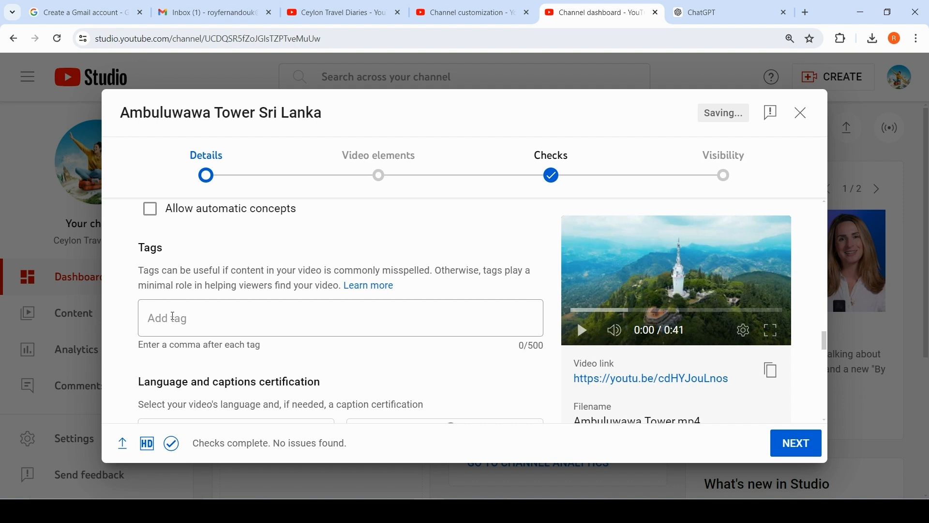
left_click(173, 317)
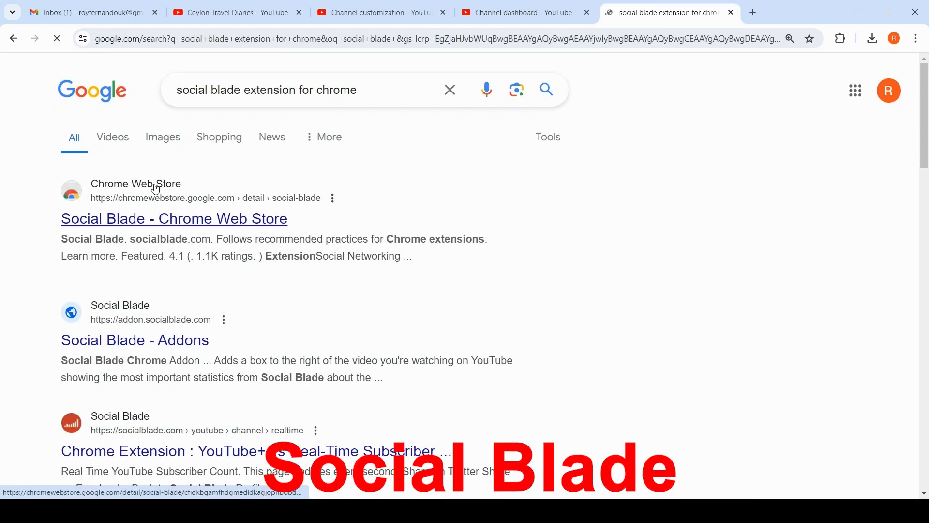
Add the Social Blade extension to Chrome and attempt to log in to it
scroll(155, 184, "down", 1)
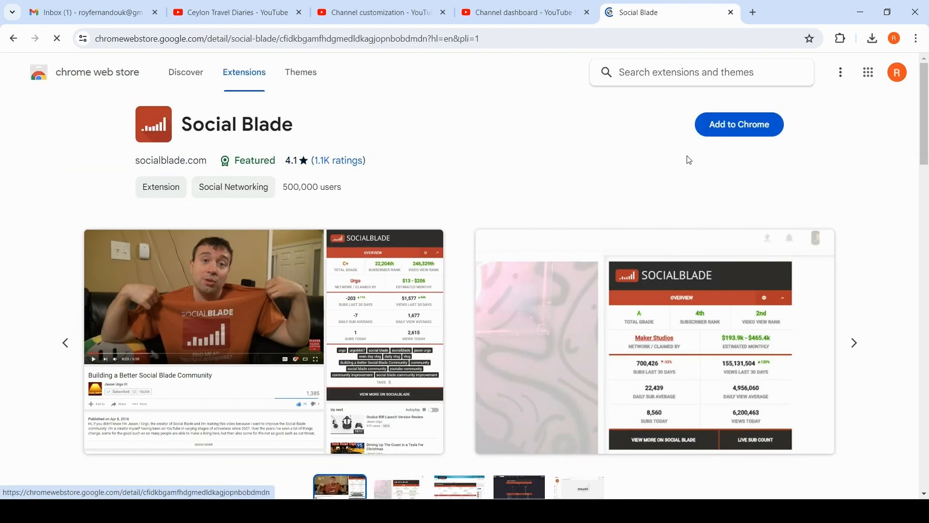
left_click(717, 139)
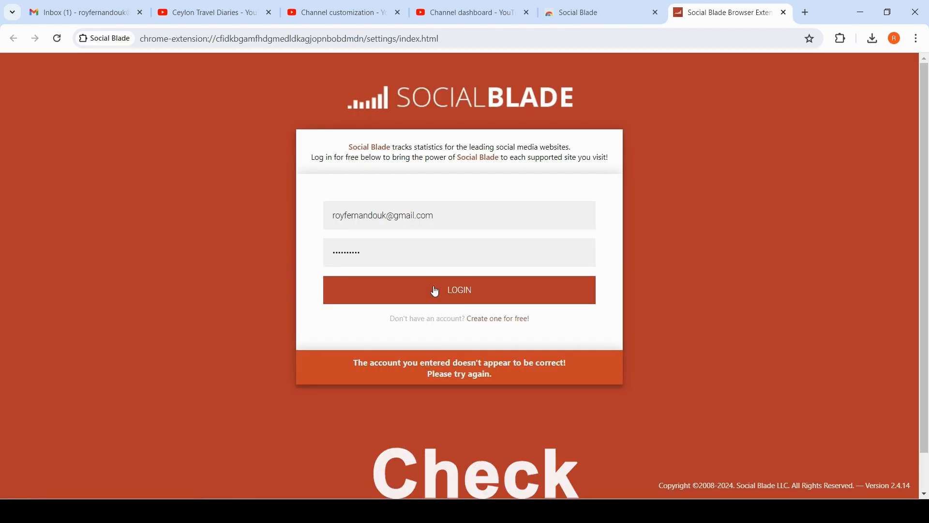
left_click(436, 291)
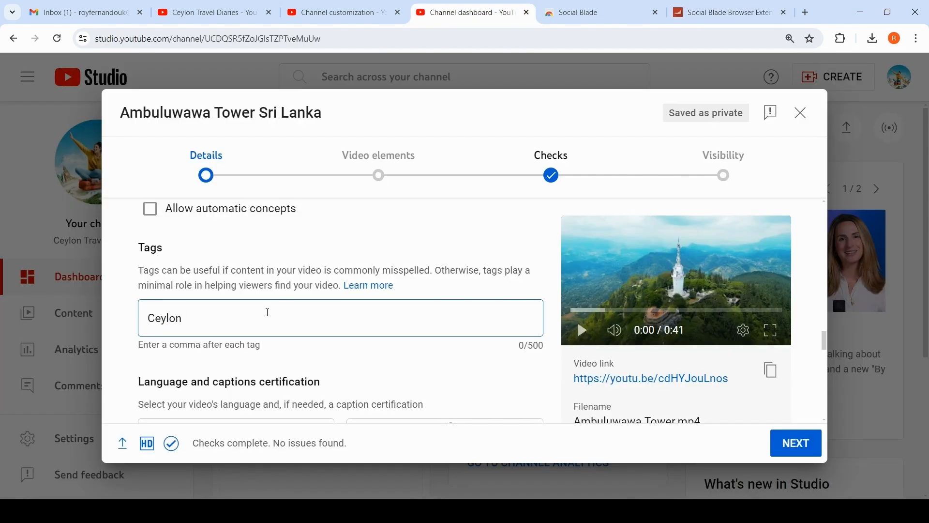
Enter tags like 'travel diaries', 'ceulon', 'best places to visit in sri lanka', then copy all tags
type("travel")
type(" diaries,travel diaries,ceulon,best p")
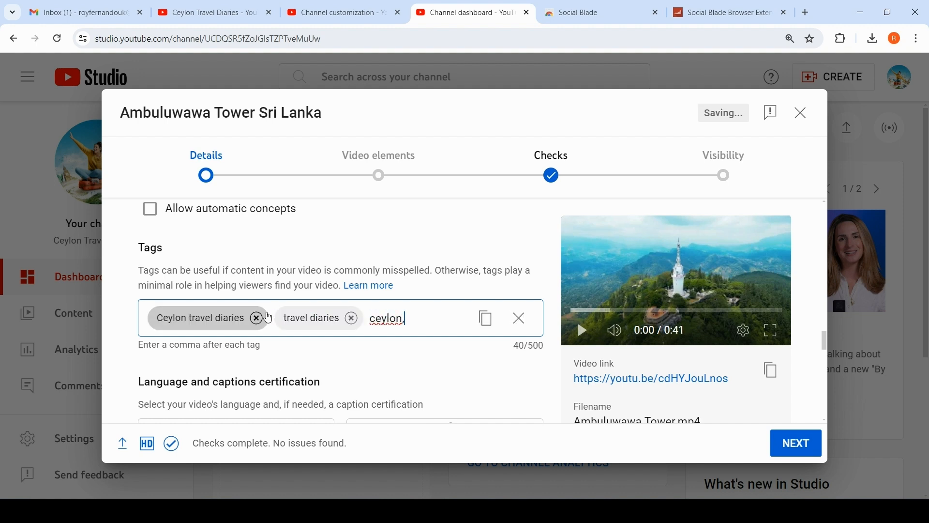
type("laces to visit in sri lanka")
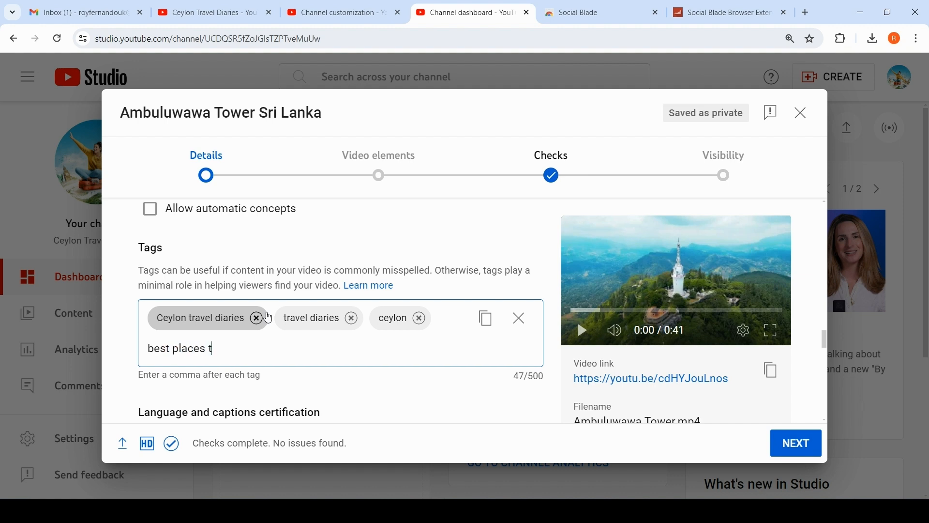
type("low b")
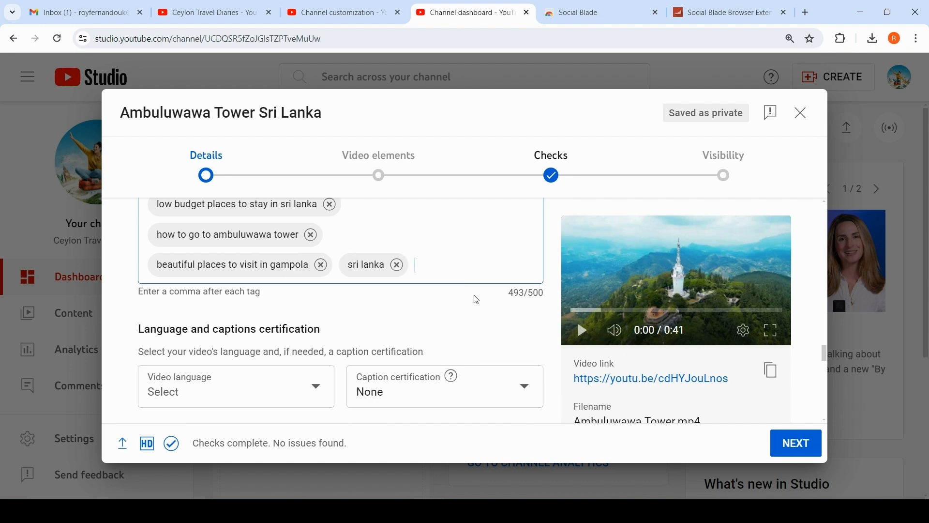
scroll(473, 307, "up", 6)
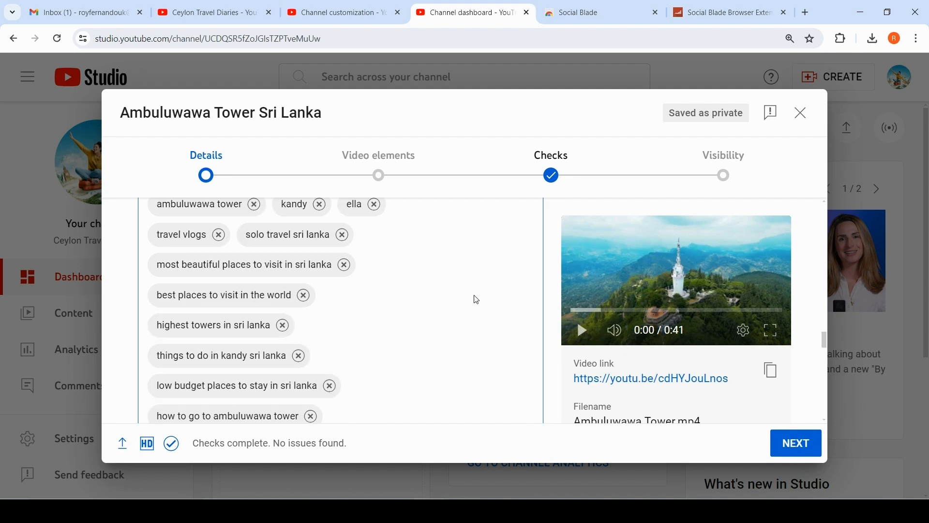
scroll(475, 298, "up", 3)
scroll(475, 298, "down", 3)
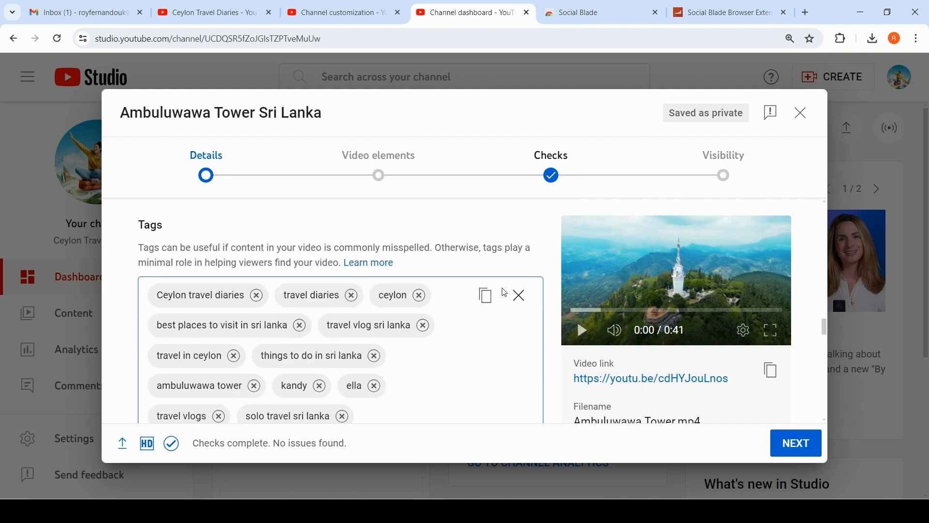
left_click(486, 302)
scroll(487, 301, "up", 15)
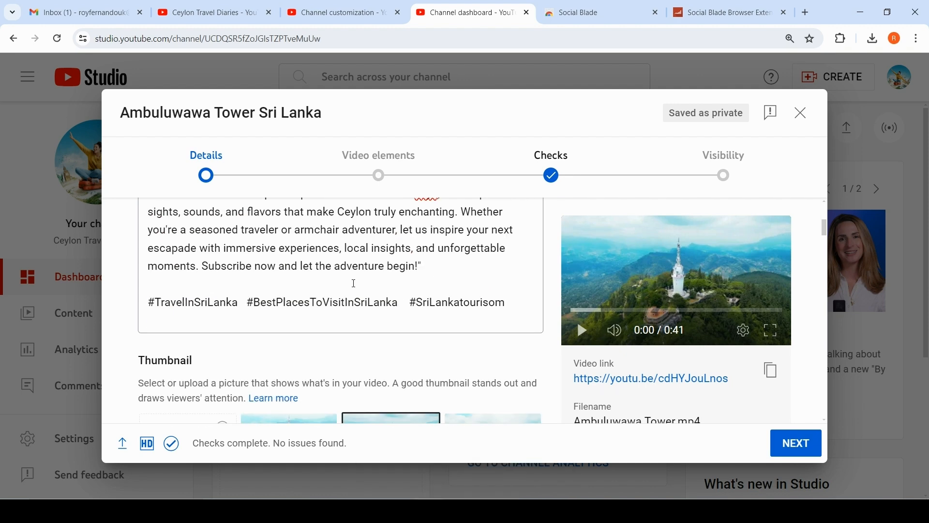
Paste the copied tag list on a new line at the end of the description
left_click(352, 282)
key("Return")
key("ctrl+v")
Set the video's visibility to Unlisted
left_click(725, 177)
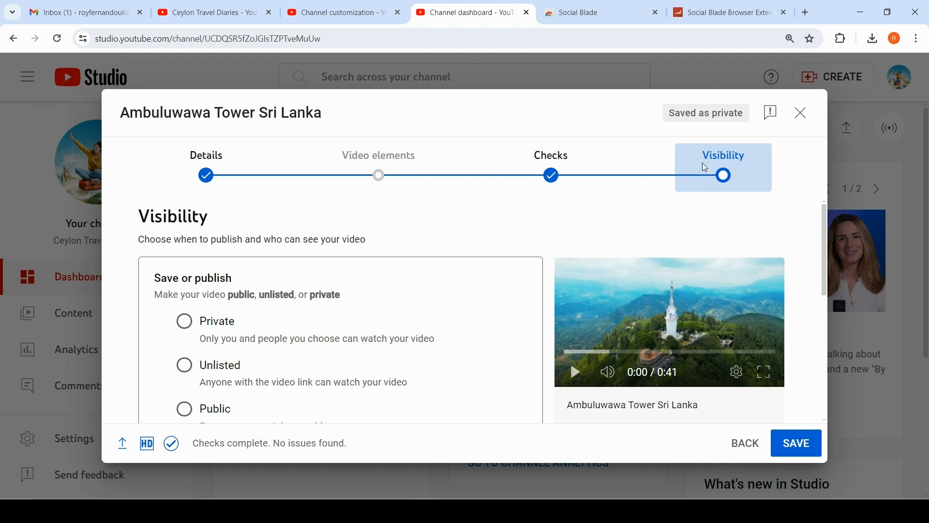
left_click(186, 370)
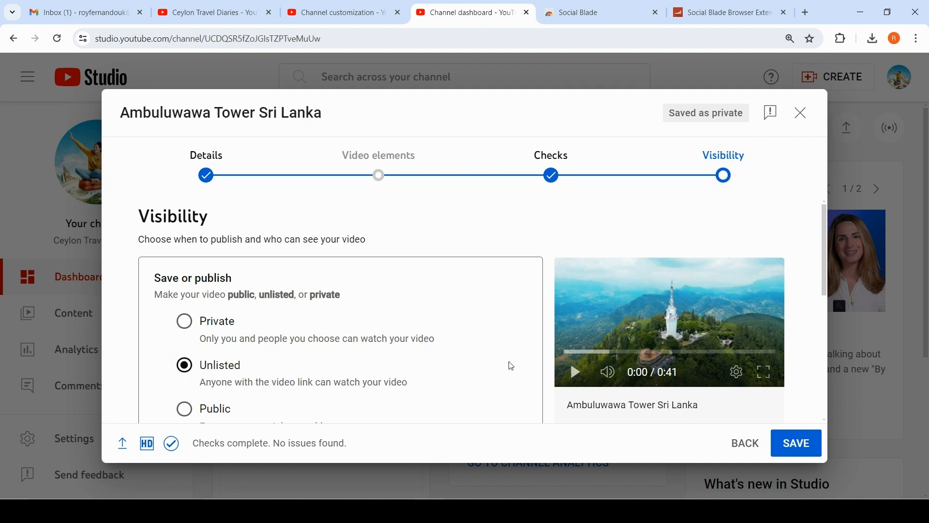
scroll(512, 364, "down", 1)
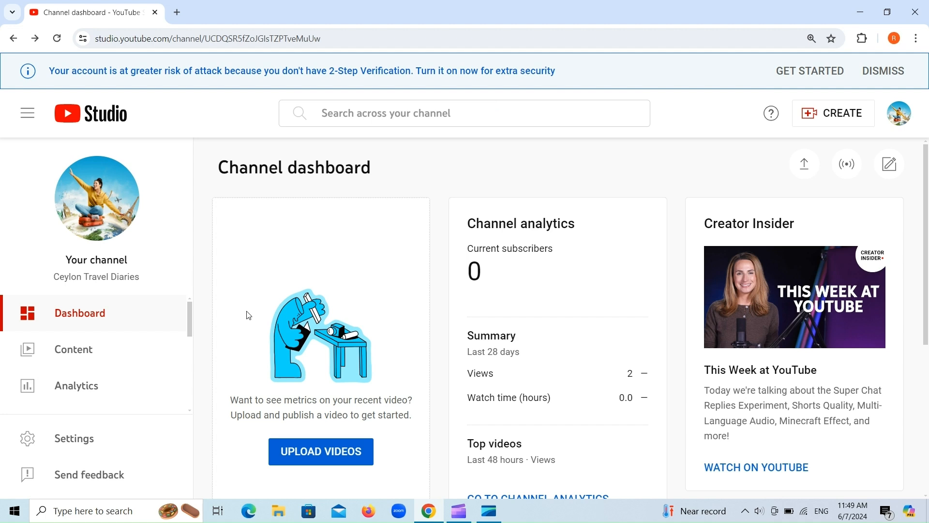
Open the Ambuluwawa Tower Sri Lanka video's Details page from the Content list and scroll down
left_click(71, 358)
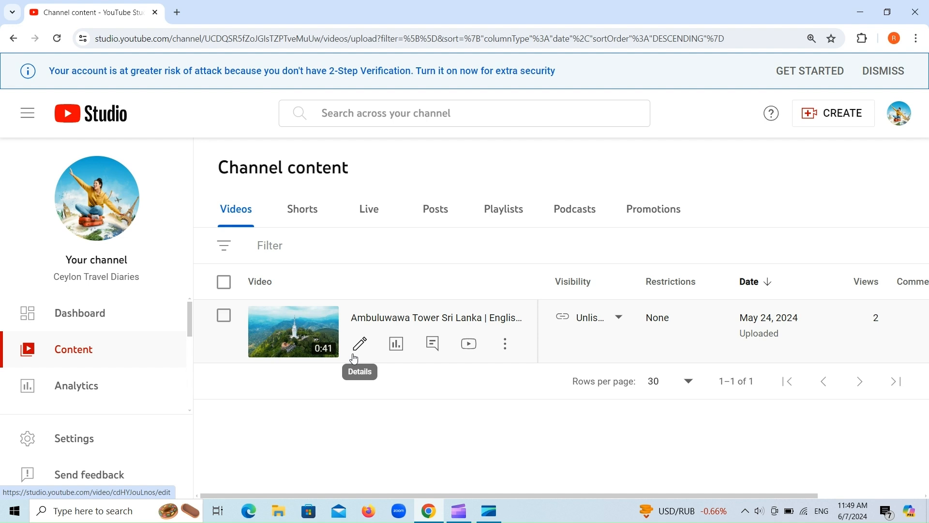
left_click(354, 359)
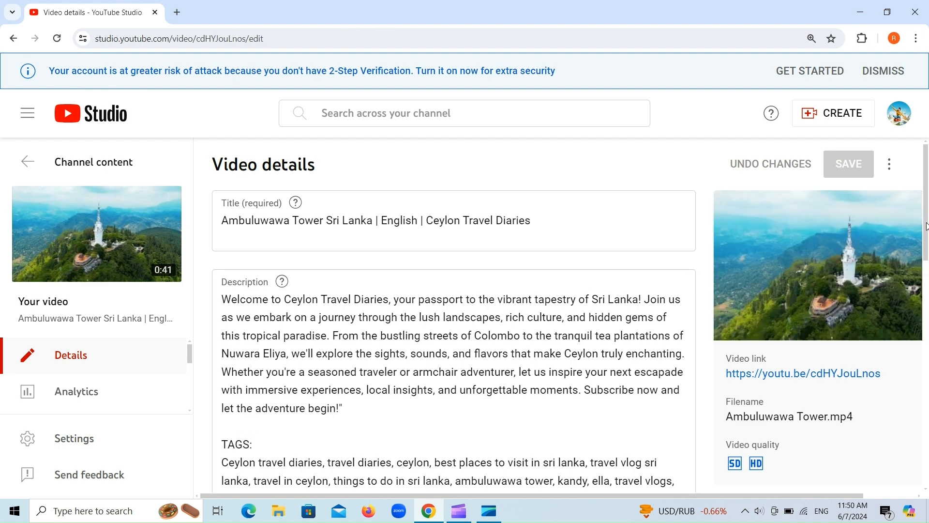
left_click_drag(927, 226, 928, 455)
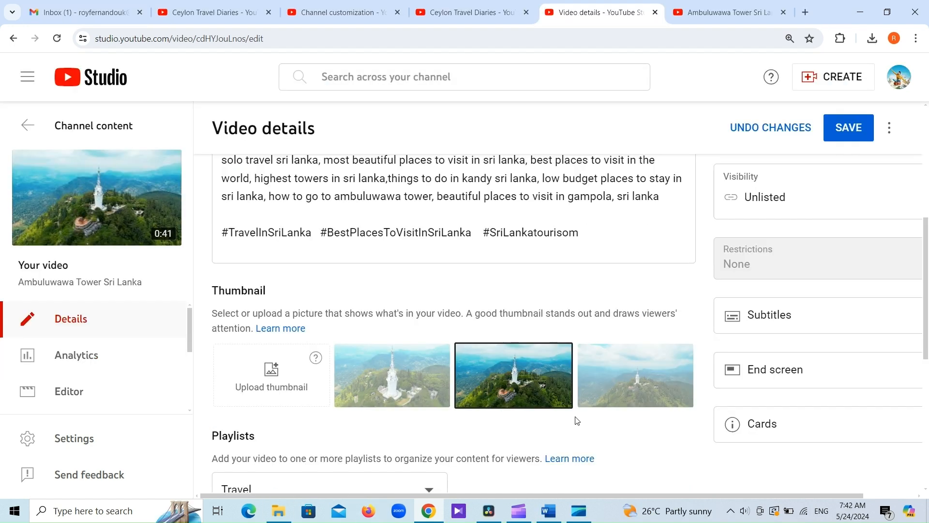
Apply a two-video end screen with Best for viewer lower left and Most recent upload lower right
left_click(738, 378)
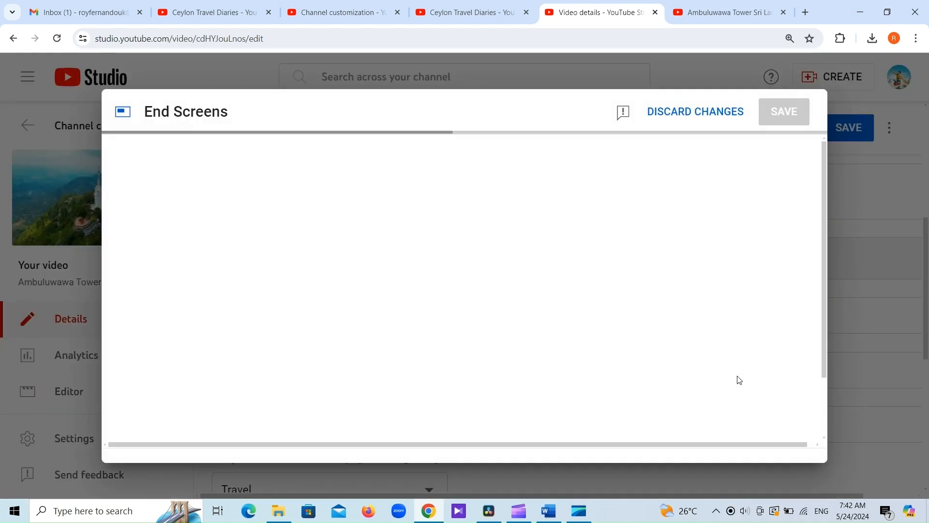
scroll(239, 302, "down", 1)
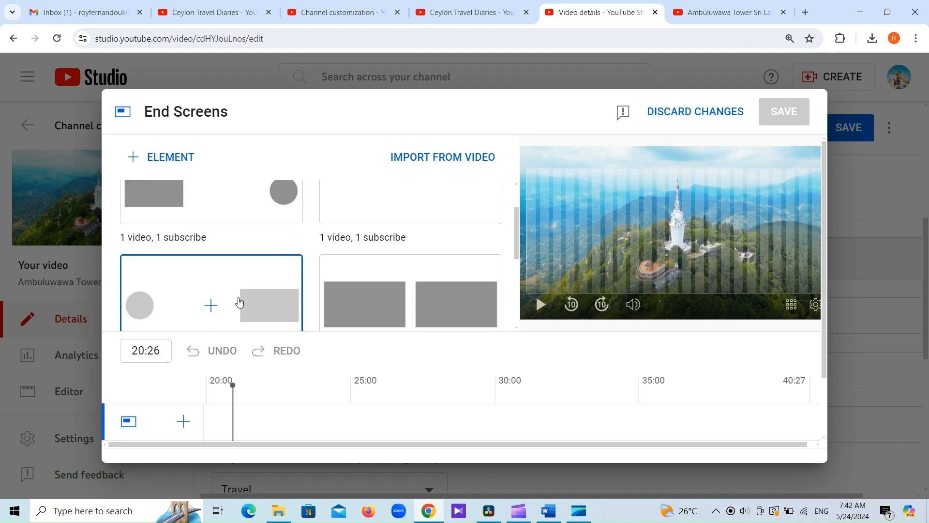
scroll(240, 302, "down", 1)
scroll(239, 302, "down", 2)
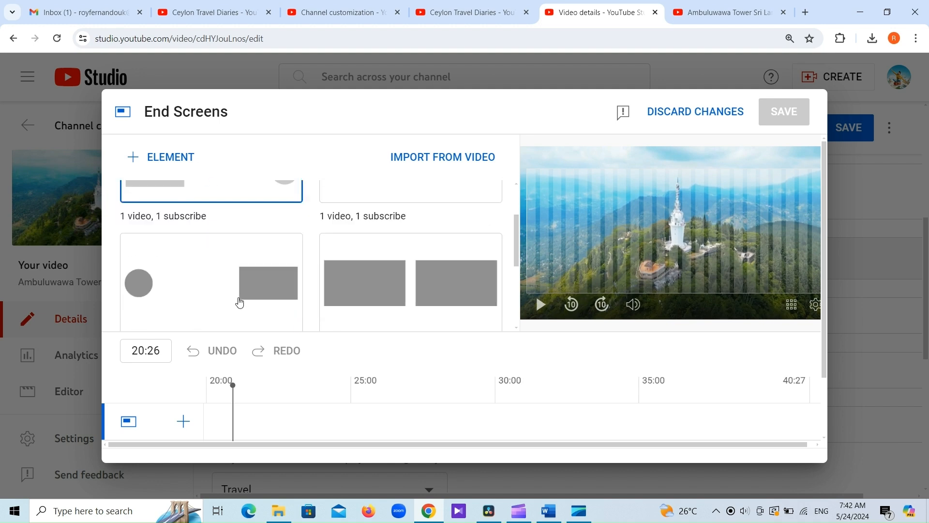
left_click(239, 302)
left_click_drag(535, 242, 530, 250)
left_click_drag(769, 216, 770, 258)
left_click(522, 279)
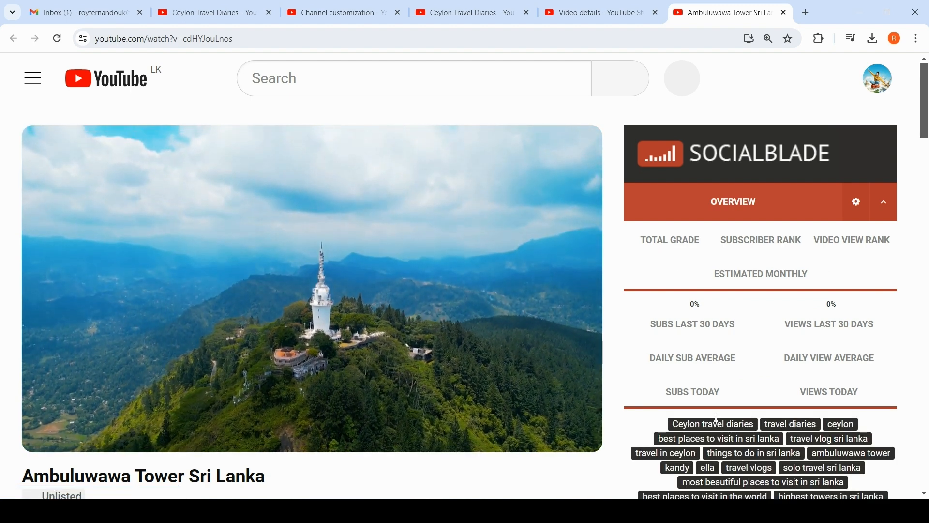
Scroll the Ambuluwawa Tower Sri Lanka watch page down to the Social Blade tag list
scroll(720, 385, "down", 1)
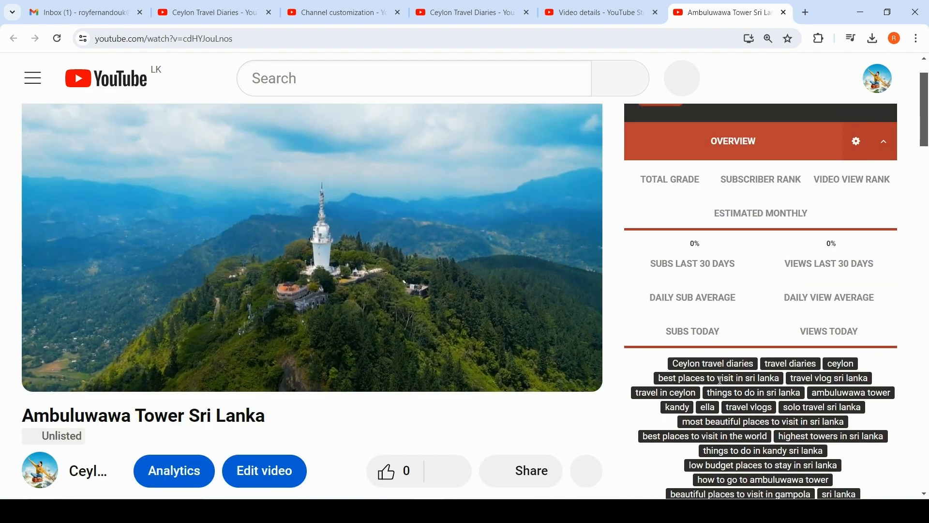